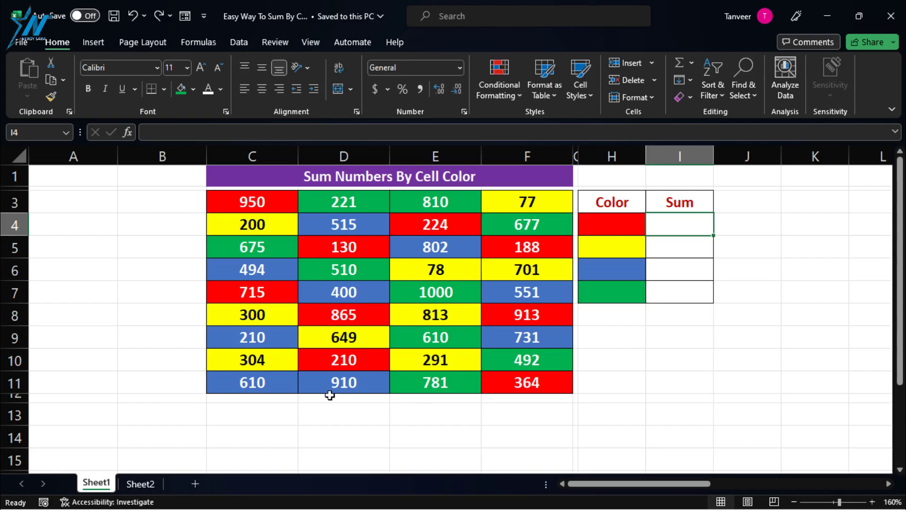
# Go to Sheet2, which has the uncoloured number grid and an empty Color/Sum key
pyautogui.click(146, 482)
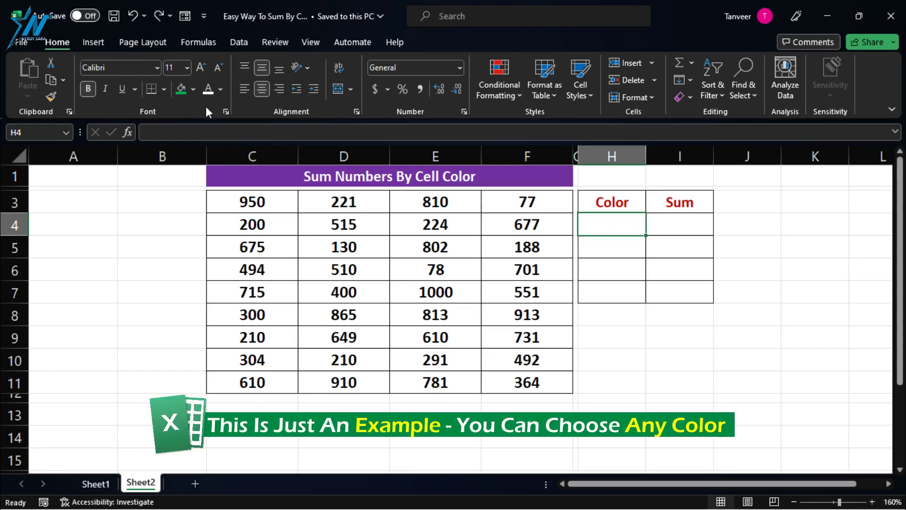
# Fill key cells H4, H5, H6 and H7 with red, yellow, blue and green
pyautogui.click(194, 89)
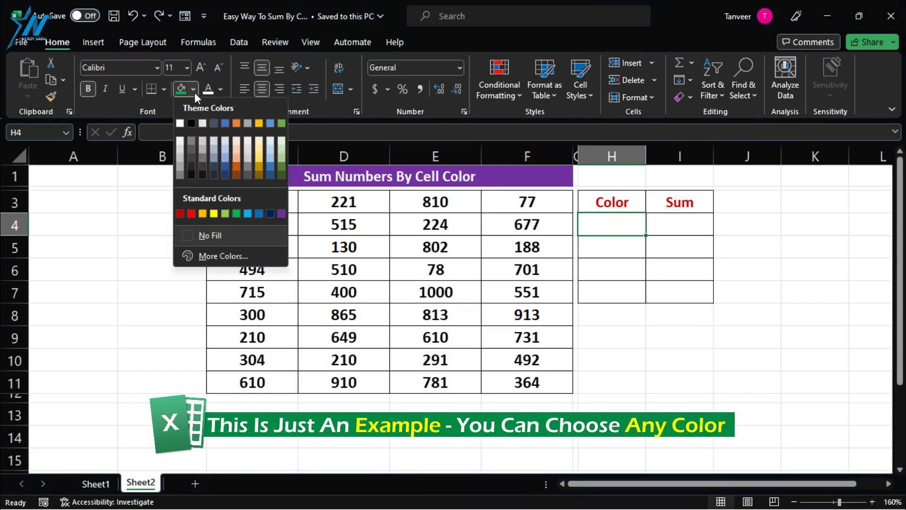
pyautogui.click(193, 214)
pyautogui.click(599, 246)
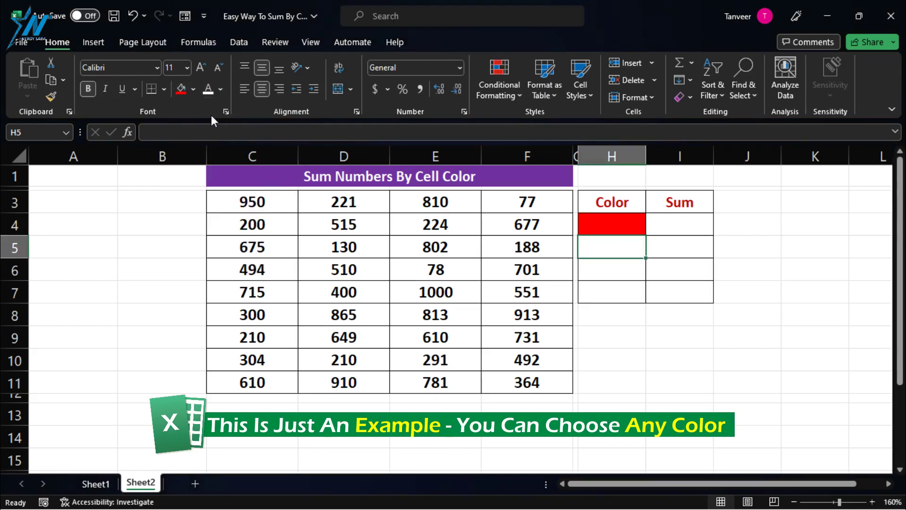
pyautogui.click(195, 90)
pyautogui.click(213, 213)
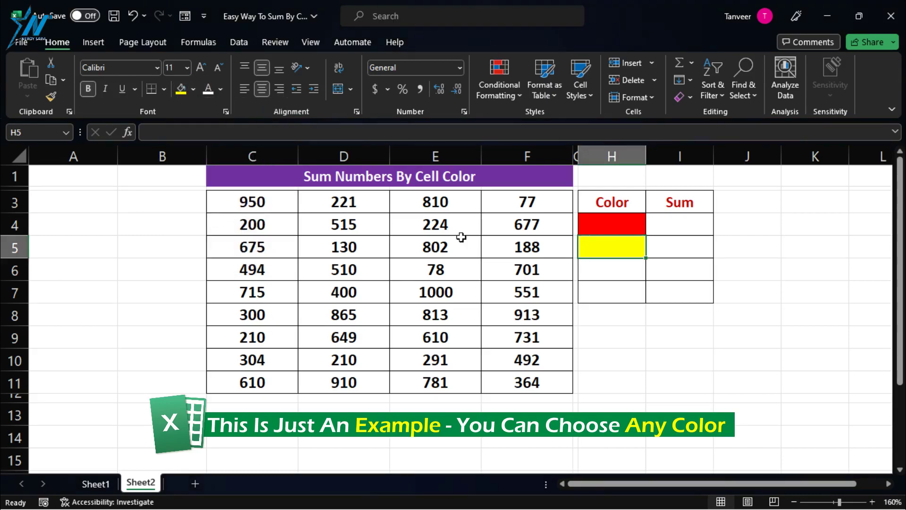
pyautogui.click(623, 270)
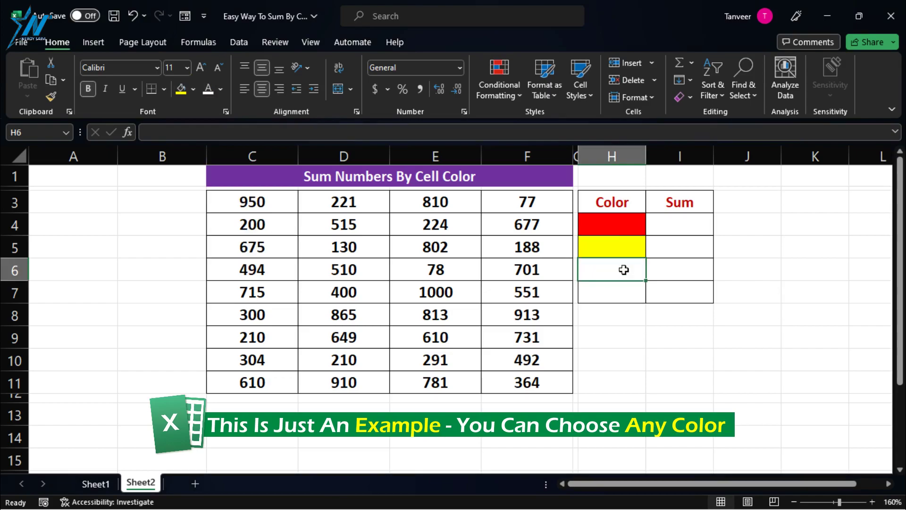
pyautogui.click(193, 88)
pyautogui.click(226, 123)
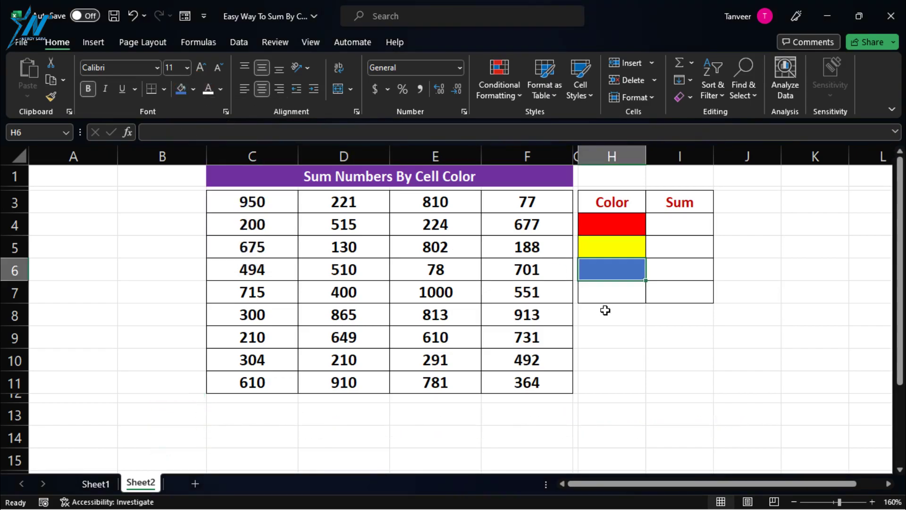
pyautogui.click(613, 295)
pyautogui.click(192, 90)
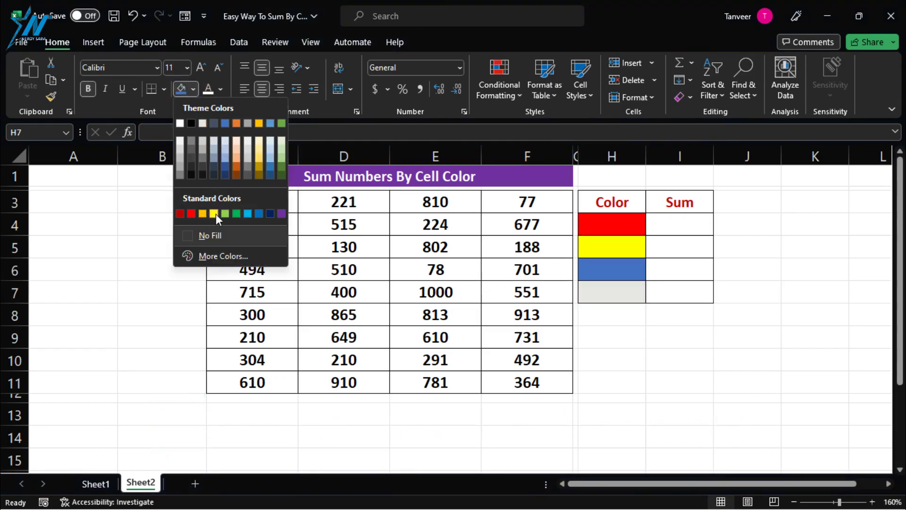
pyautogui.click(236, 213)
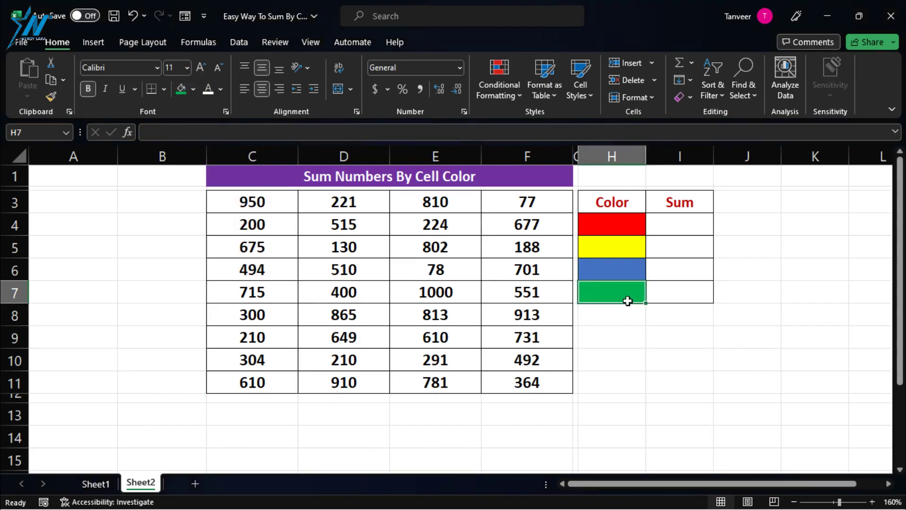
pyautogui.click(602, 220)
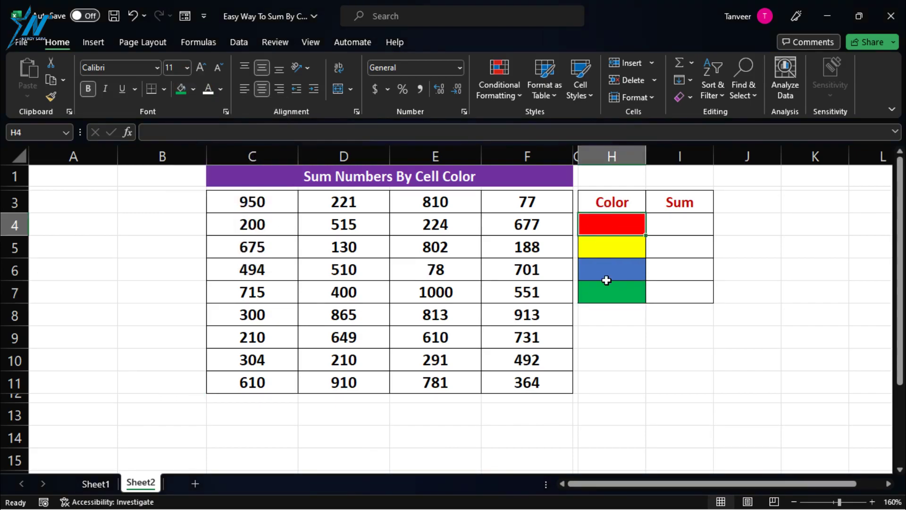
# Format-paint red onto C3:C11 with white numbers, and yellow onto D3:D11
pyautogui.click(50, 98)
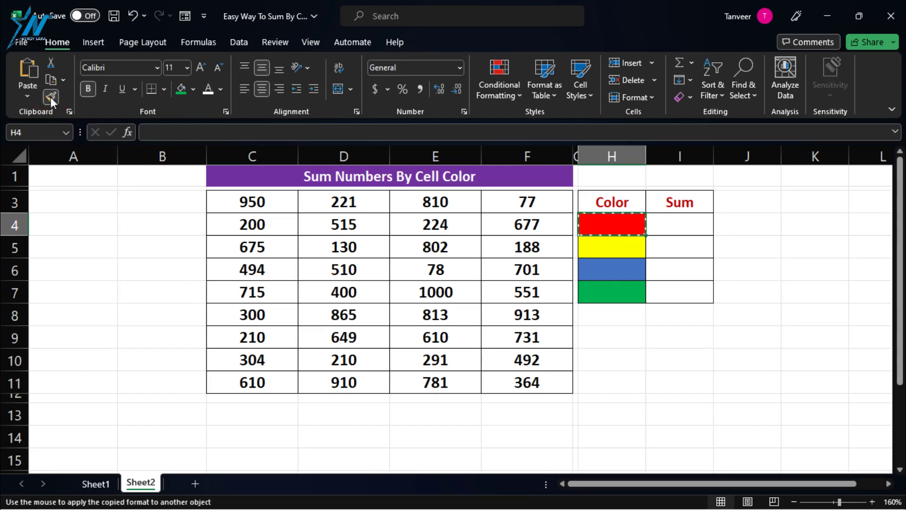
pyautogui.moveTo(293, 205); pyautogui.dragTo(276, 385)
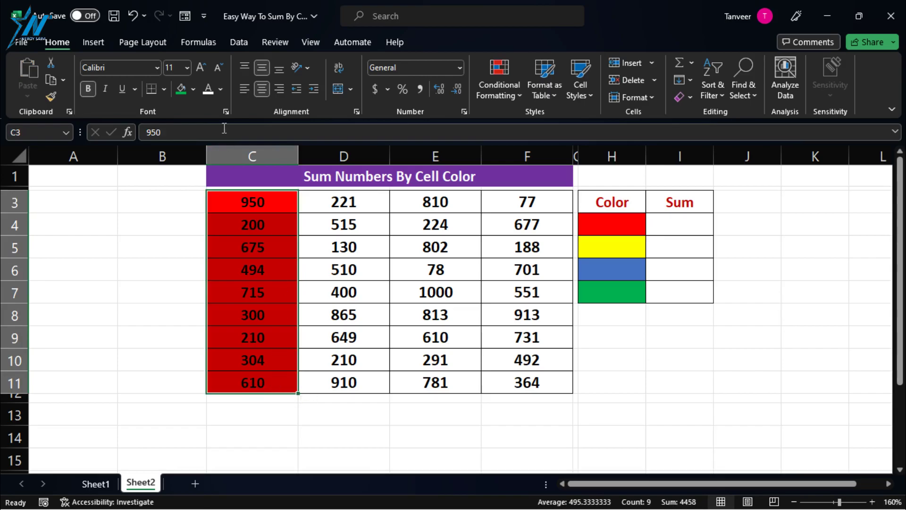
pyautogui.click(211, 93)
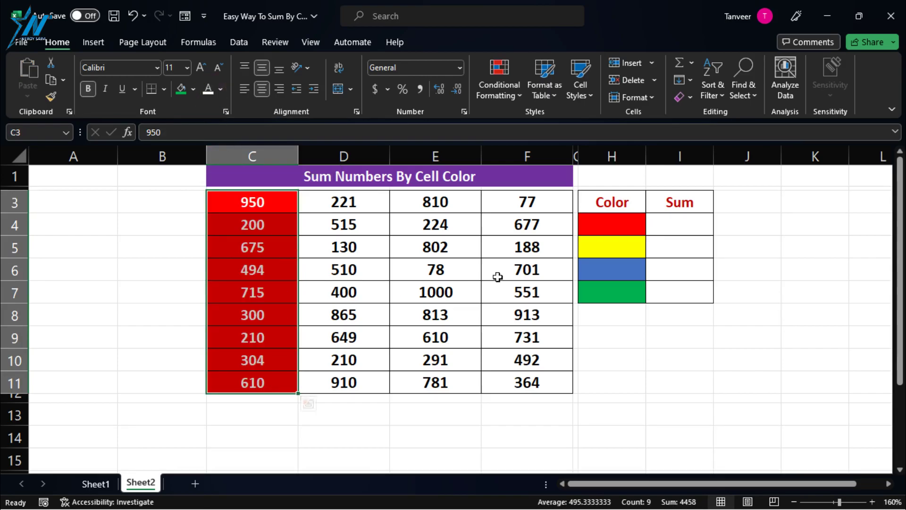
pyautogui.click(591, 251)
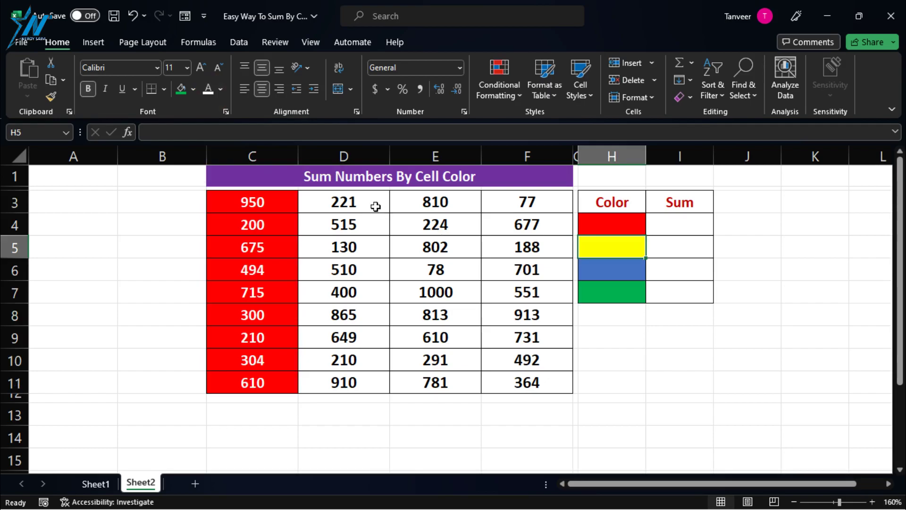
pyautogui.click(51, 97)
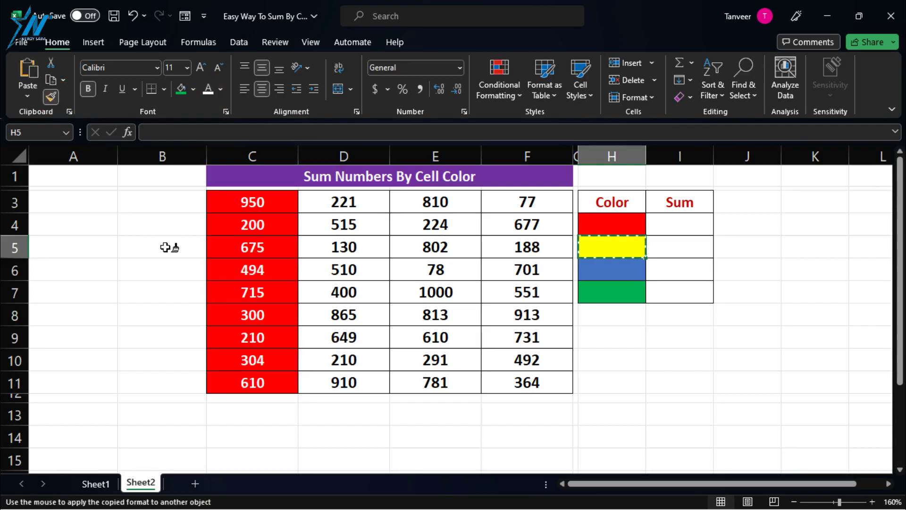
pyautogui.moveTo(364, 203); pyautogui.dragTo(370, 378)
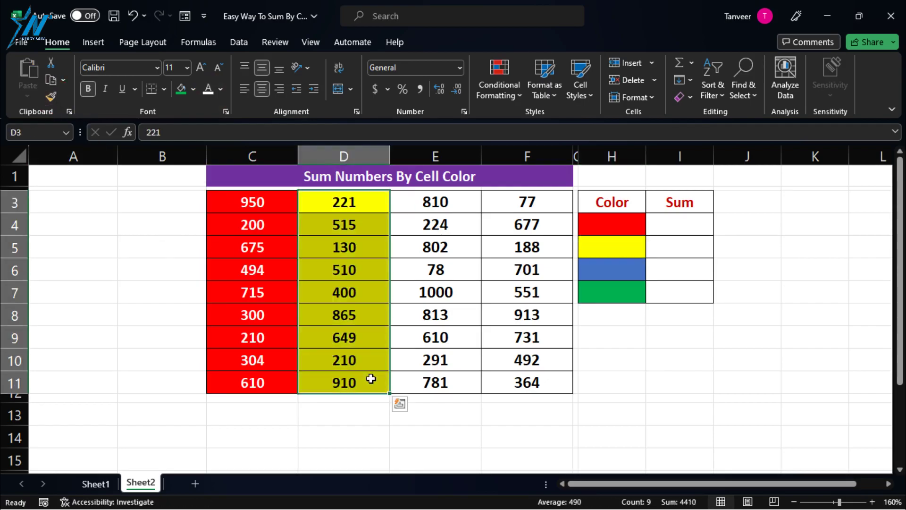
# Format-paint blue onto E3:E11 and green onto F3:F11, with white numbers in column F
pyautogui.click(597, 266)
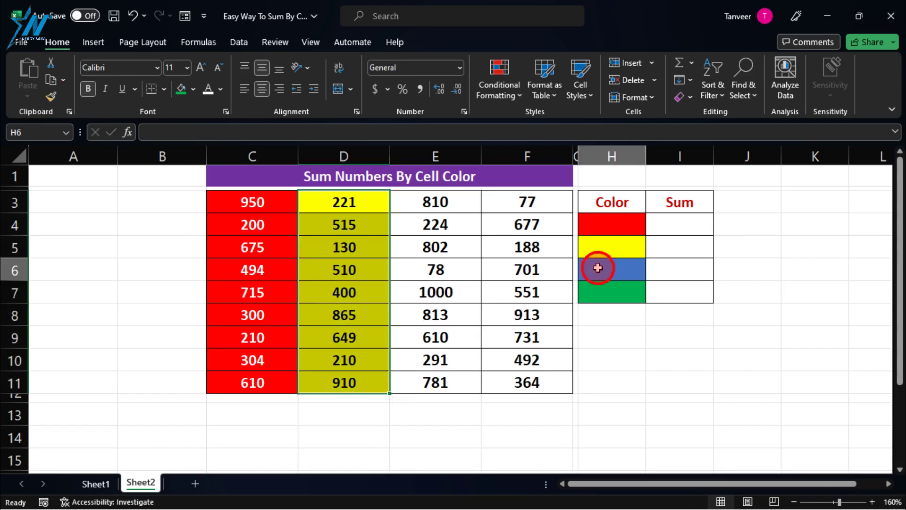
pyautogui.click(51, 97)
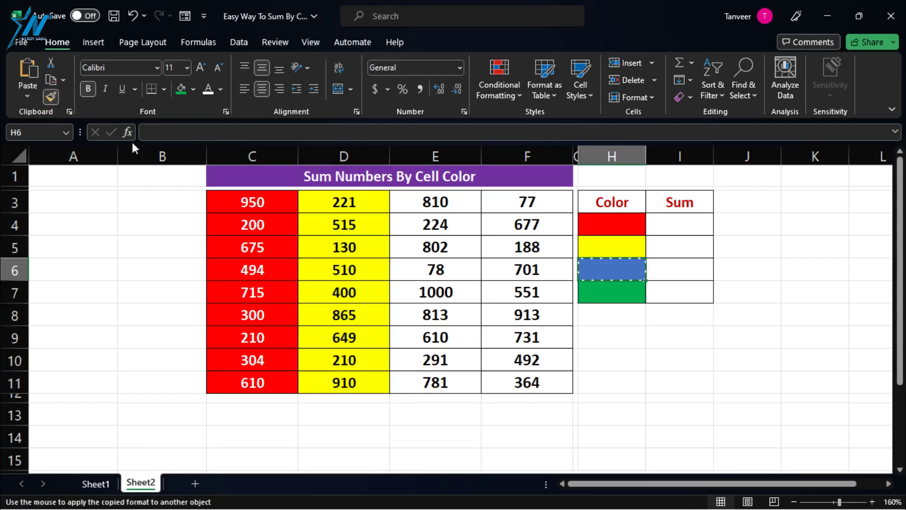
pyautogui.moveTo(451, 202); pyautogui.dragTo(454, 381)
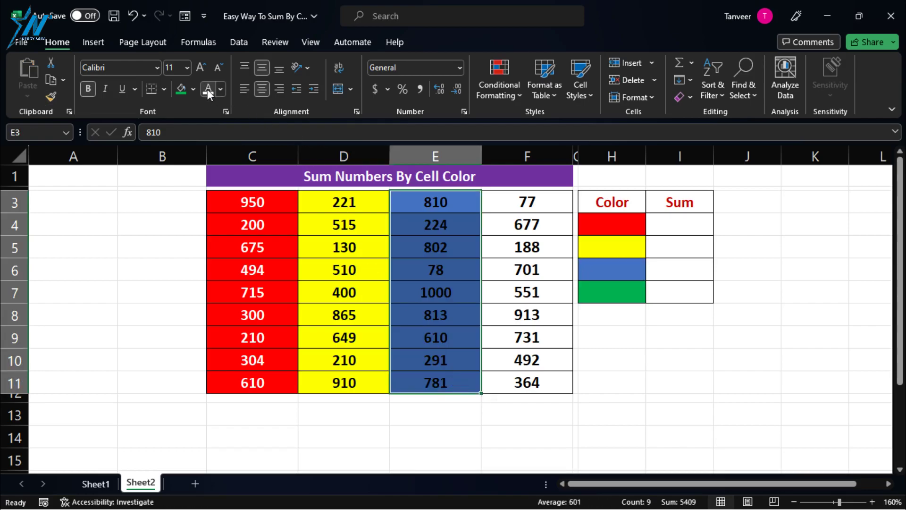
pyautogui.click(634, 294)
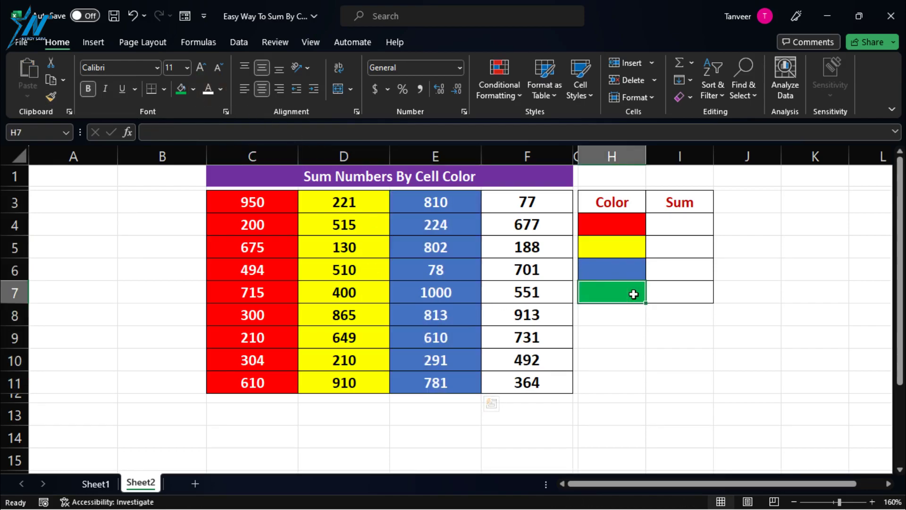
pyautogui.click(56, 96)
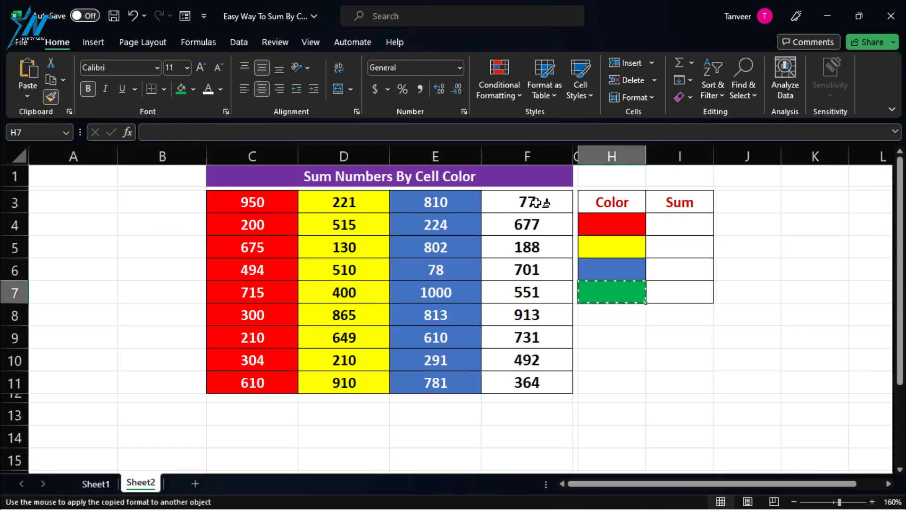
pyautogui.moveTo(536, 203); pyautogui.dragTo(545, 380)
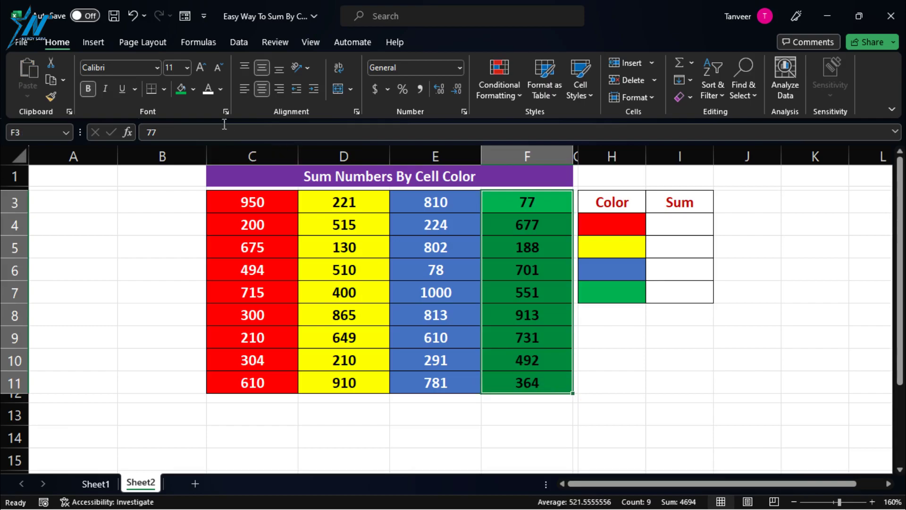
pyautogui.click(210, 89)
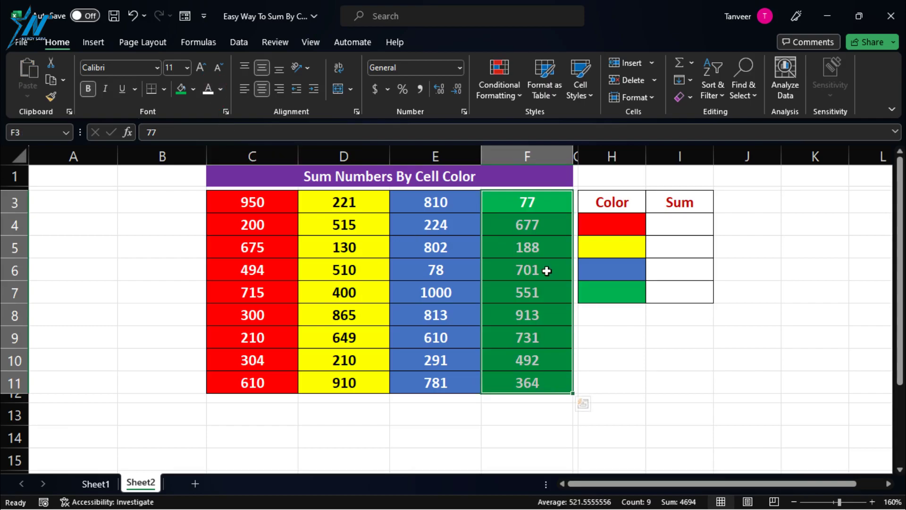
pyautogui.click(361, 289)
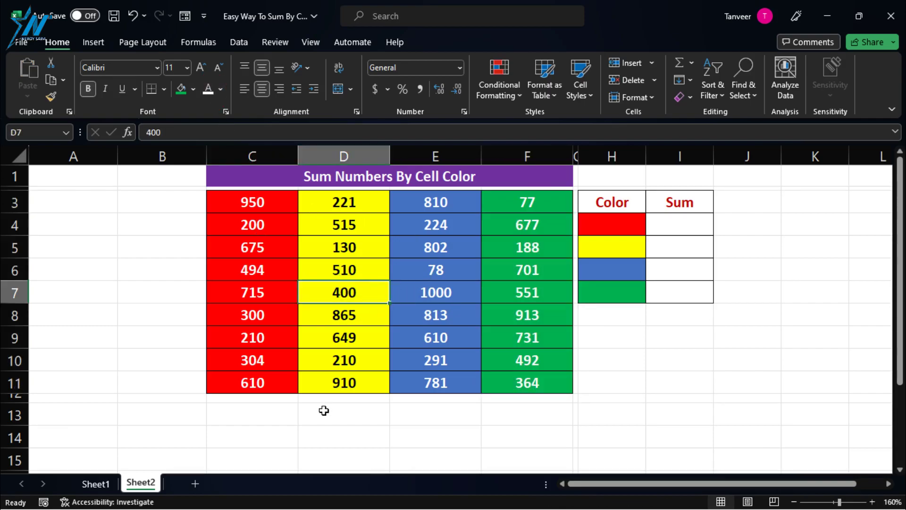
# Swap yellow 130/510 into C5:C6 and red 675/494 into D5:D6, then go to Sheet1
pyautogui.moveTo(254, 243); pyautogui.dragTo(252, 268)
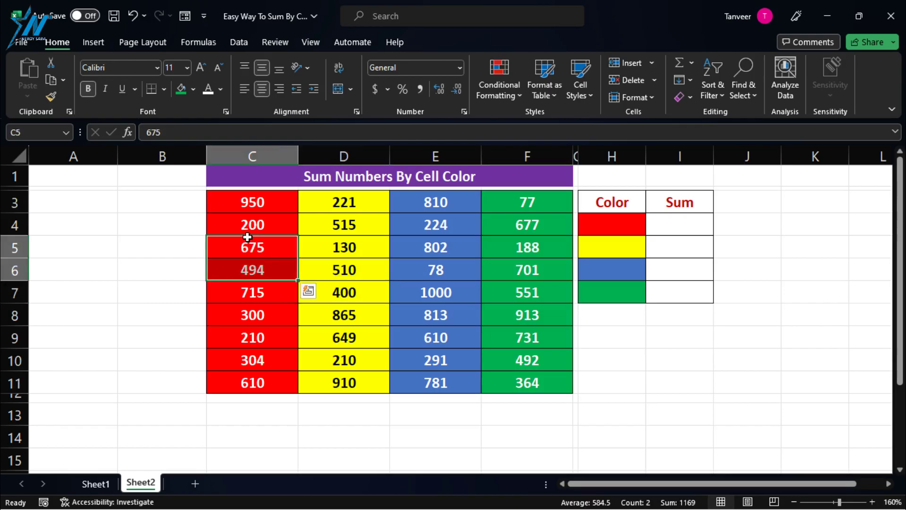
pyautogui.moveTo(247, 237); pyautogui.dragTo(170, 256)
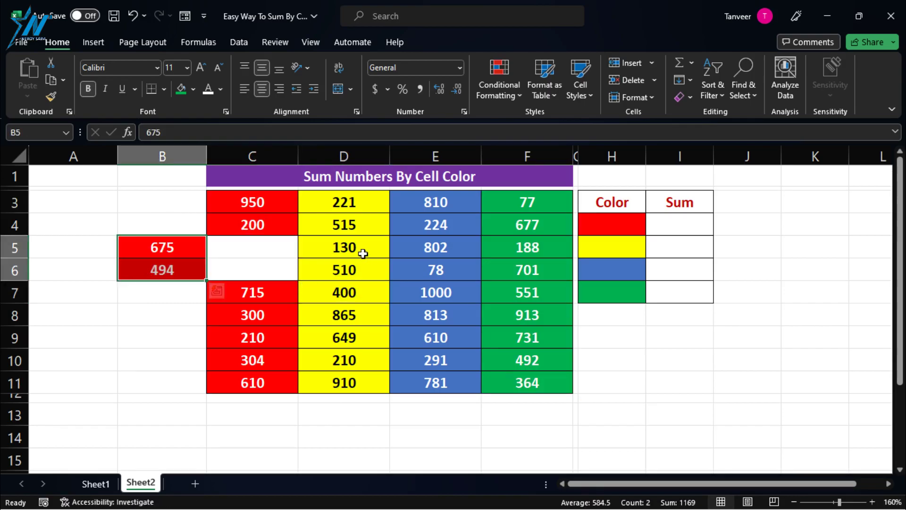
pyautogui.moveTo(344, 245); pyautogui.dragTo(354, 269)
pyautogui.moveTo(352, 234); pyautogui.dragTo(228, 256)
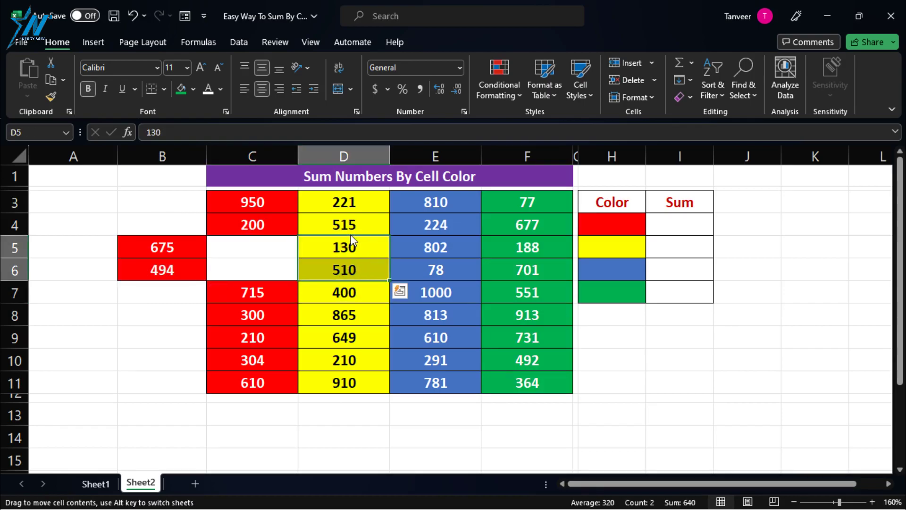
pyautogui.moveTo(152, 241)
pyautogui.mouseDown()
pyautogui.moveTo(162, 265)
pyautogui.moveTo(323, 250)
pyautogui.mouseUp()
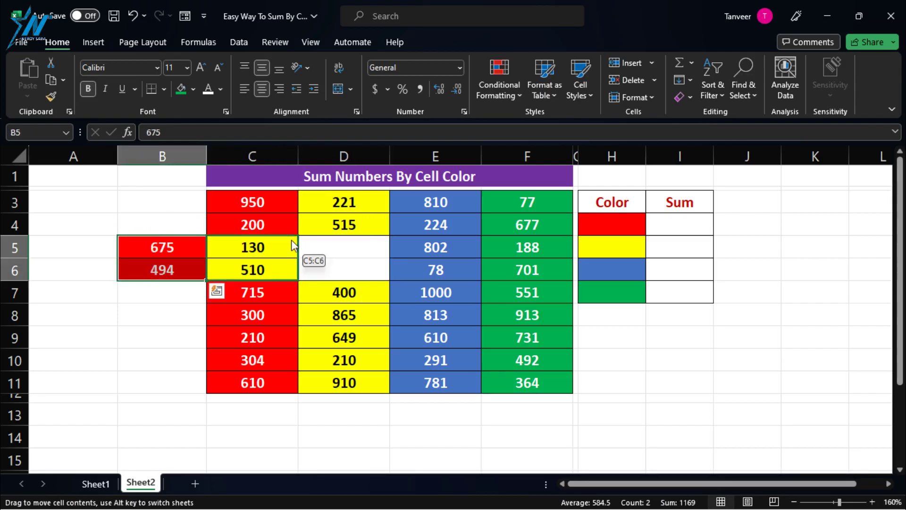
pyautogui.click(96, 484)
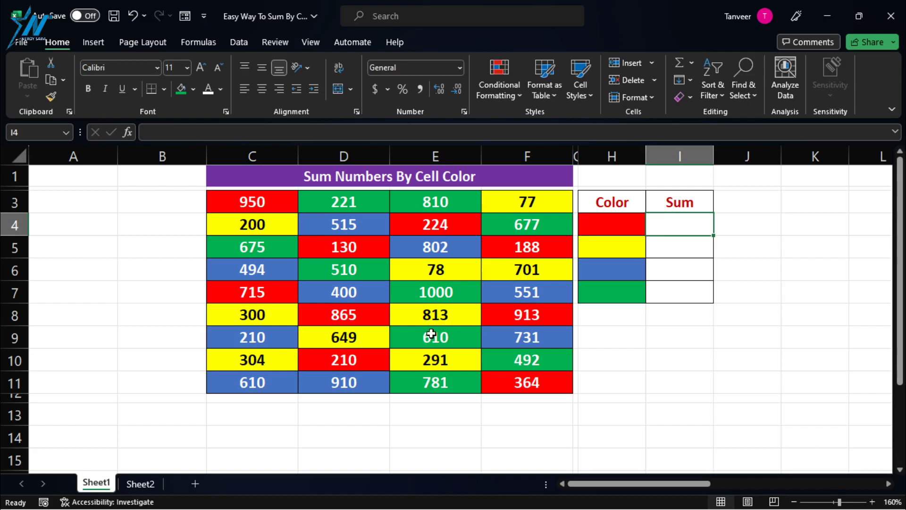
# Open the VBA editor from Sheet1's View Code and insert a new module
pyautogui.rightClick(98, 487)
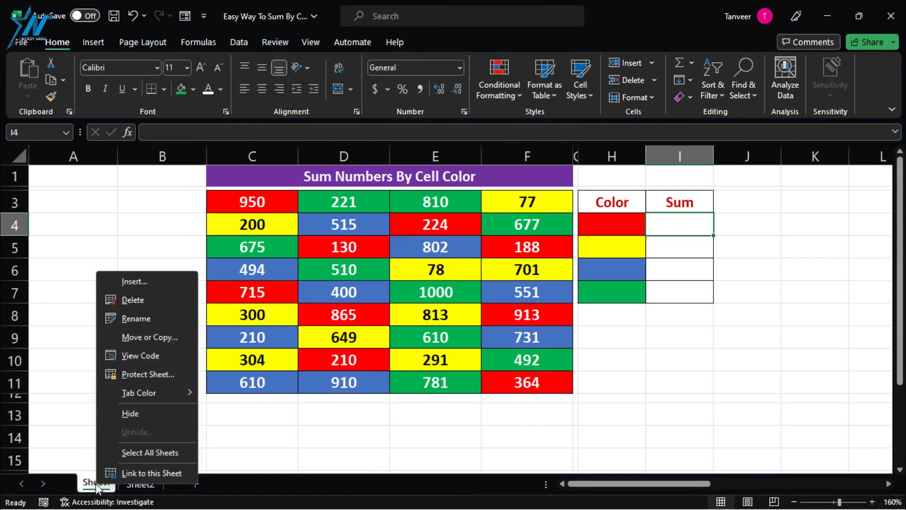
pyautogui.click(159, 359)
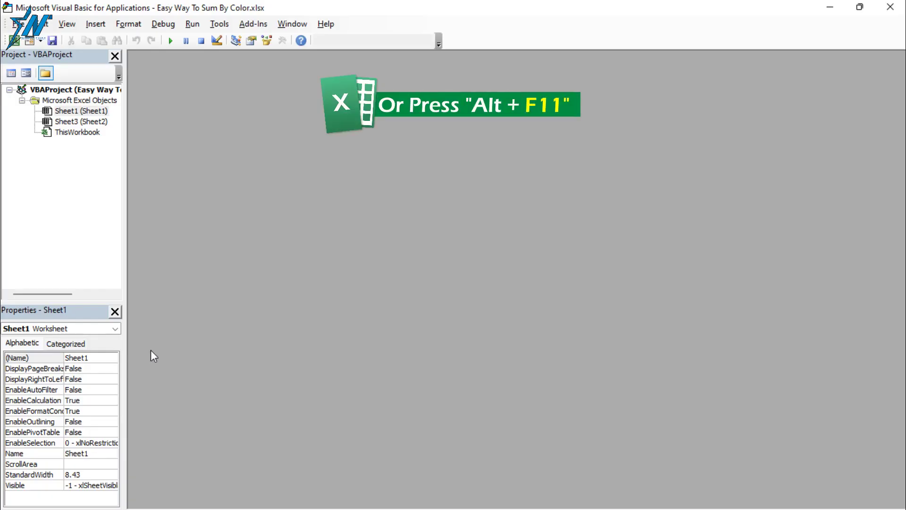
pyautogui.click(96, 24)
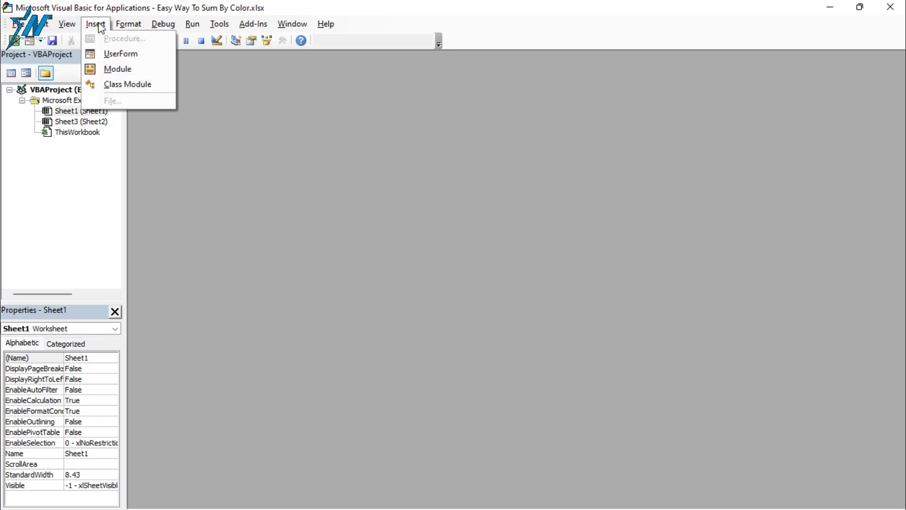
pyautogui.click(113, 76)
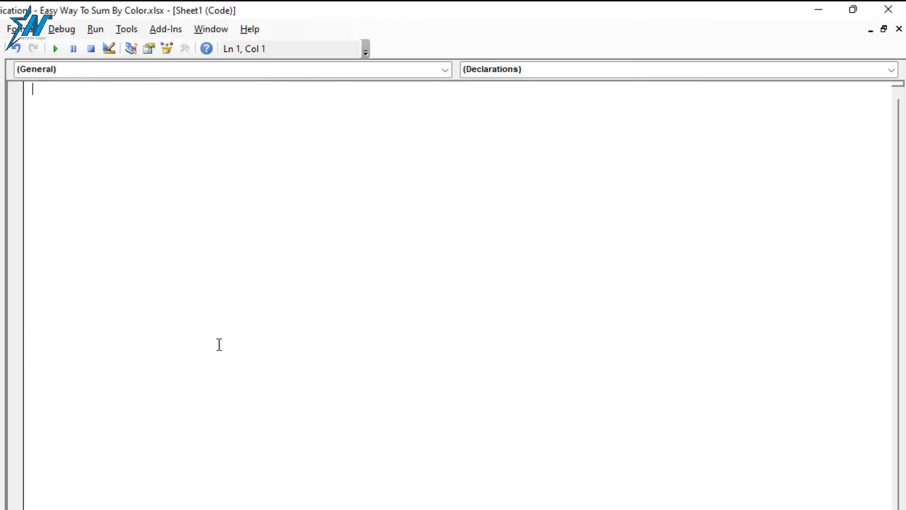
# Write the SumByColor(SumRange, SumColor) header and declare SumColorValue As Integer, TotalSum As Long
pyautogui.write('Fun')
pyautogui.write('ction')
pyautogui.write(' Sum')
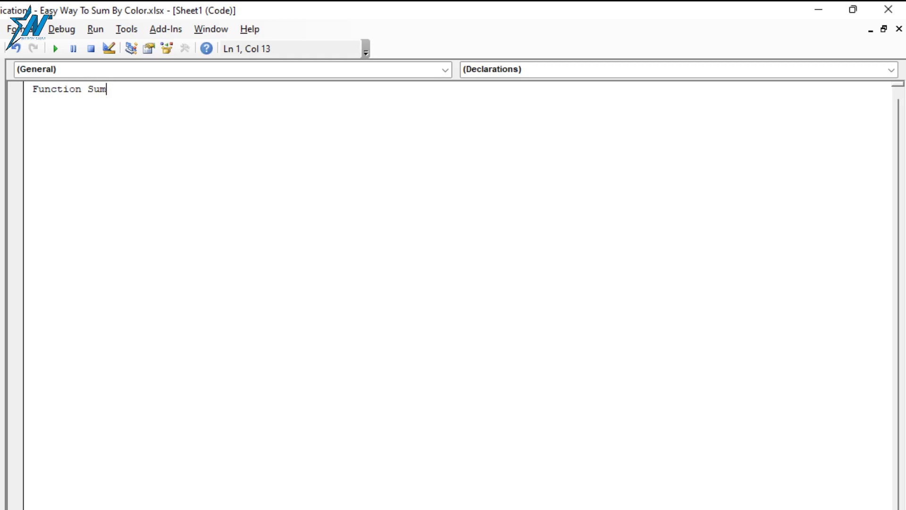
pyautogui.write('ByCo')
pyautogui.write('lor')
pyautogui.write('(Su')
pyautogui.write('mRan')
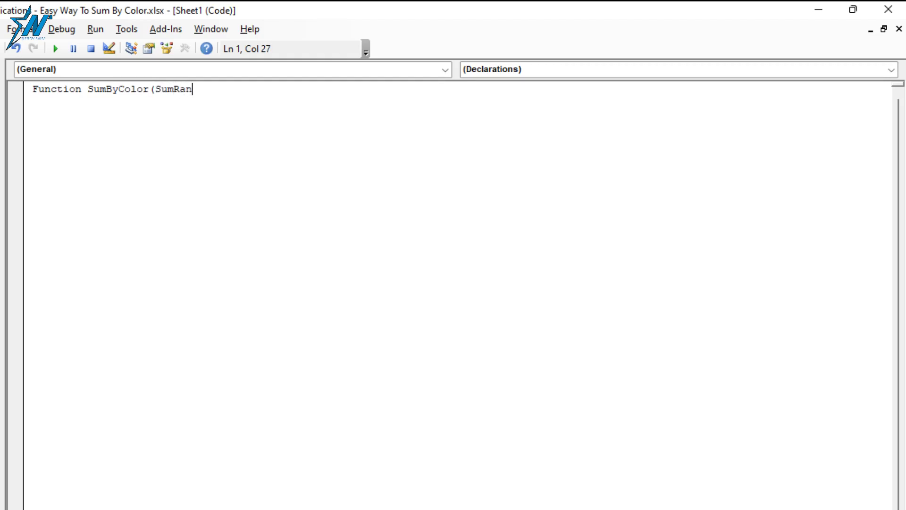
pyautogui.write('ge A')
pyautogui.write('s Ra')
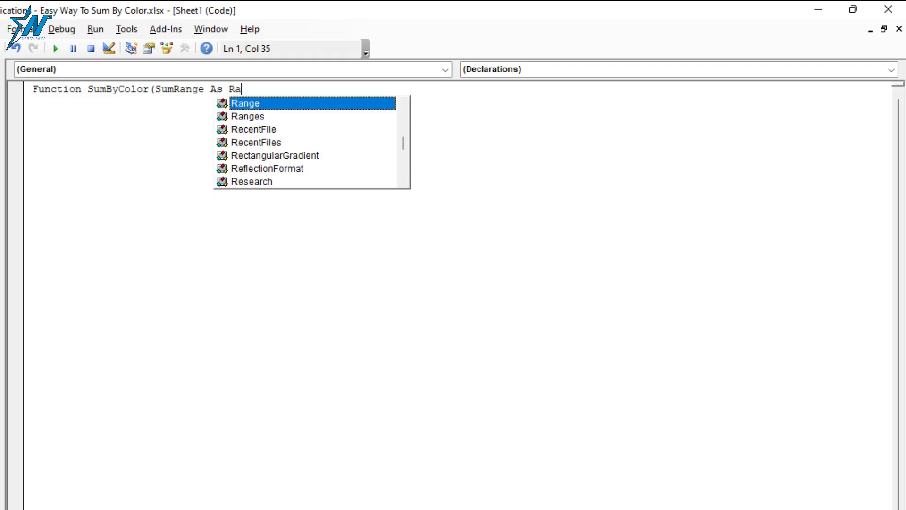
pyautogui.write('nge,')
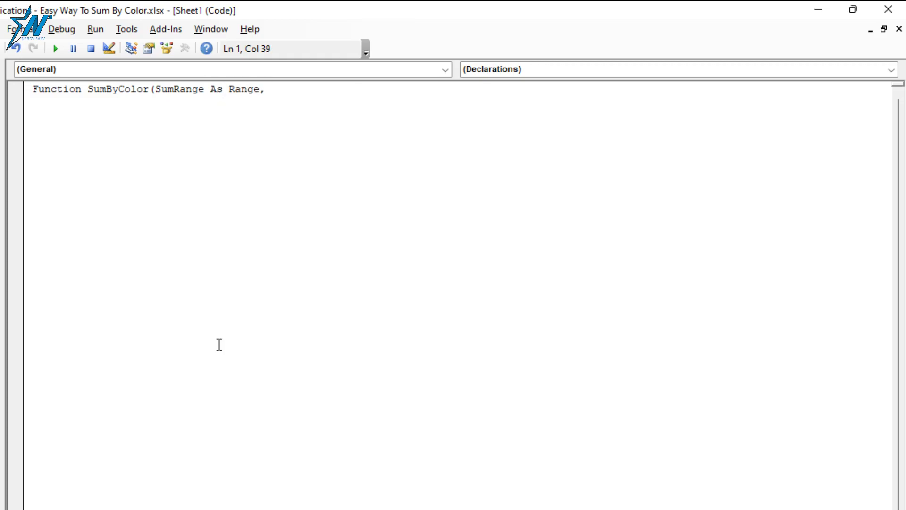
pyautogui.write(' Sum')
pyautogui.write('C')
pyautogui.write('olor As')
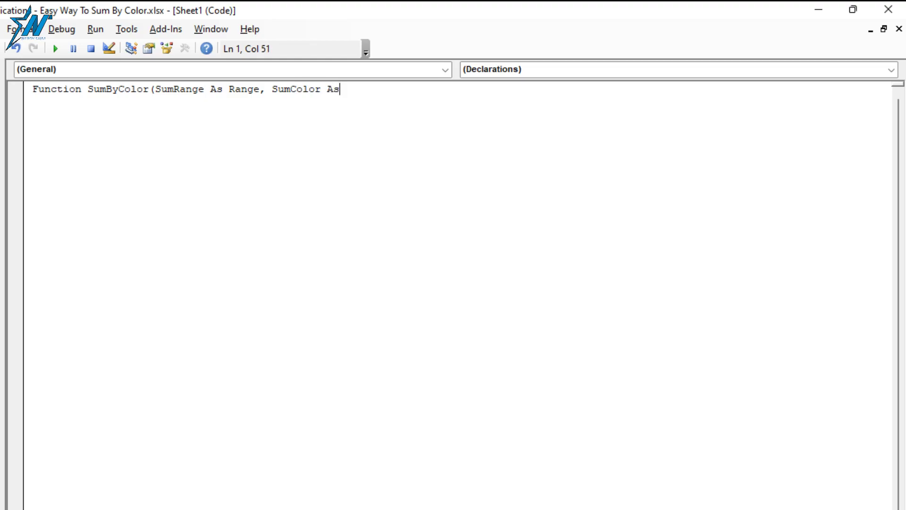
pyautogui.write(' Range')
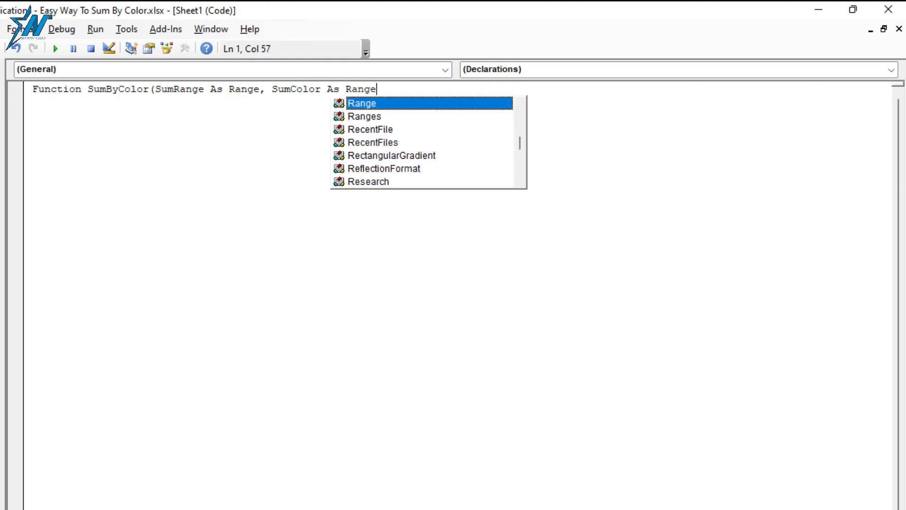
pyautogui.write(')')
pyautogui.press('Return')
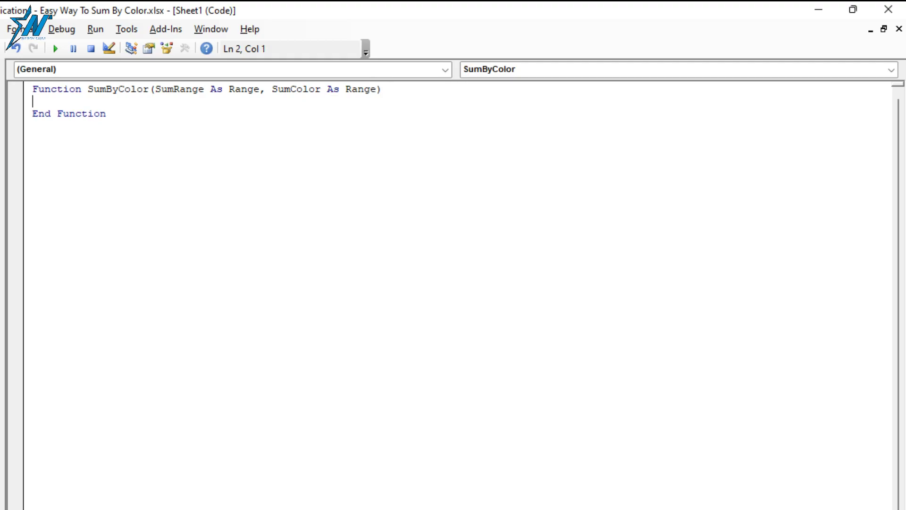
pyautogui.write('Dim')
pyautogui.write(' SumCol')
pyautogui.write('or')
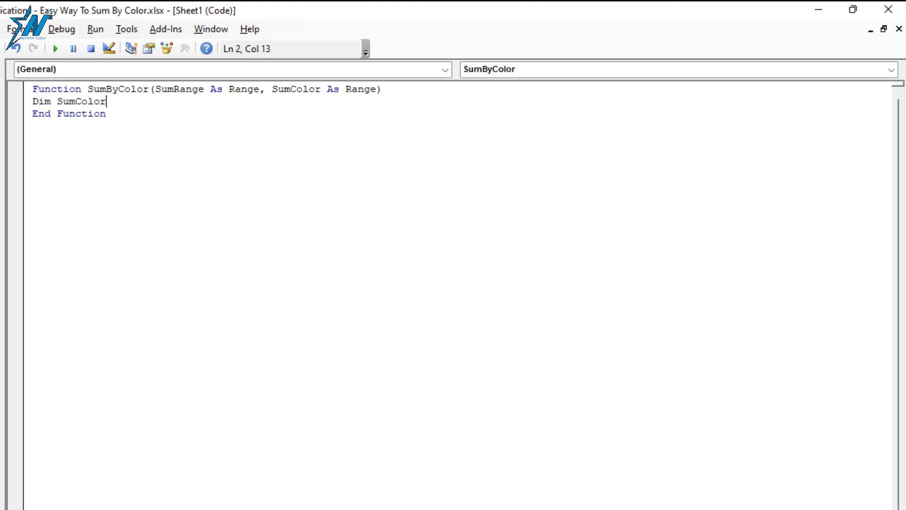
pyautogui.write('Value')
pyautogui.write(' As In')
pyautogui.press('Tab')
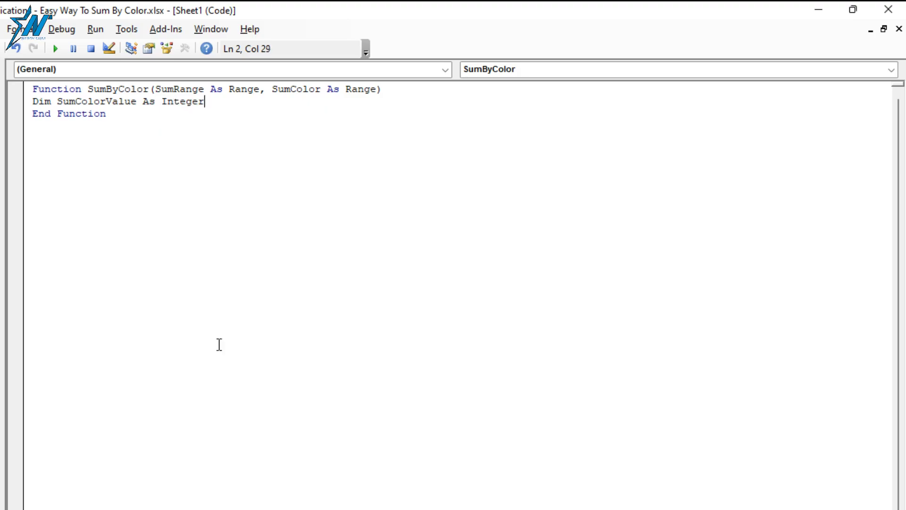
pyautogui.press('Return')
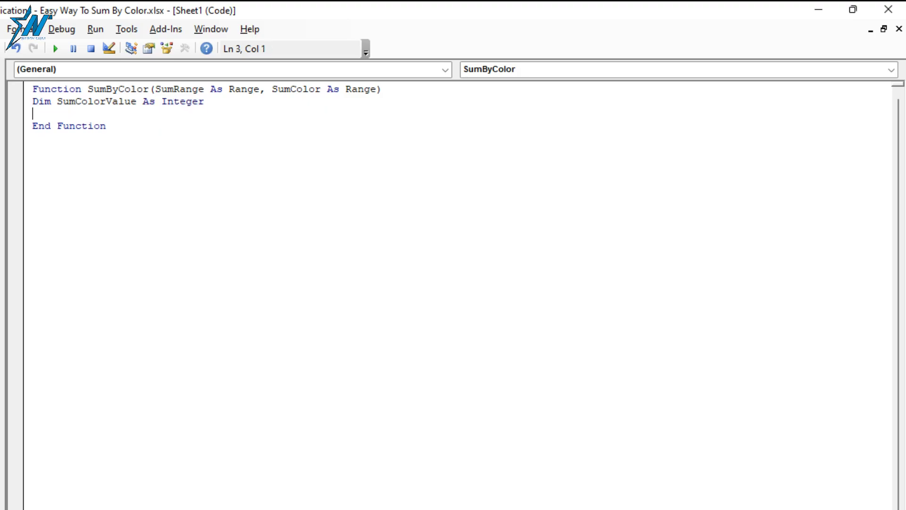
pyautogui.write('Dim')
pyautogui.write('T')
pyautogui.press('BackSpace')
pyautogui.write('Total')
pyautogui.write('Sum')
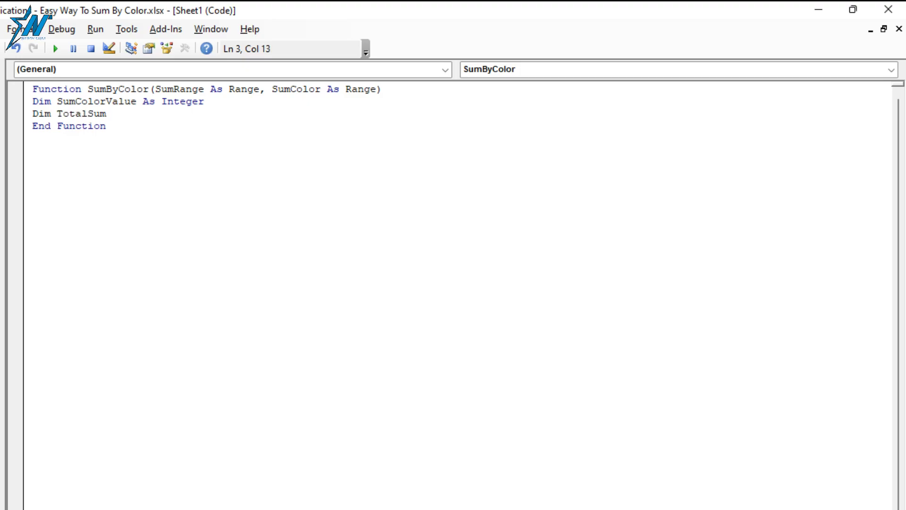
pyautogui.write('As Long')
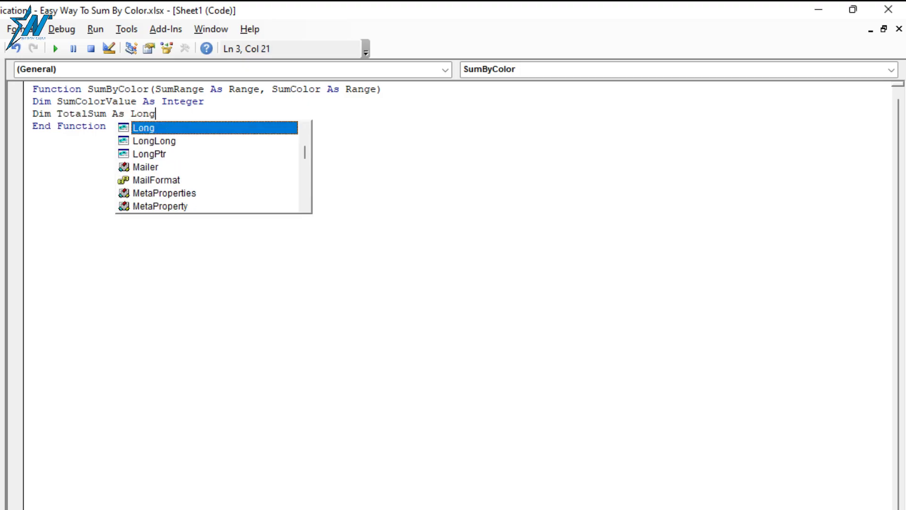
pyautogui.press('Escape')
pyautogui.press('Return')
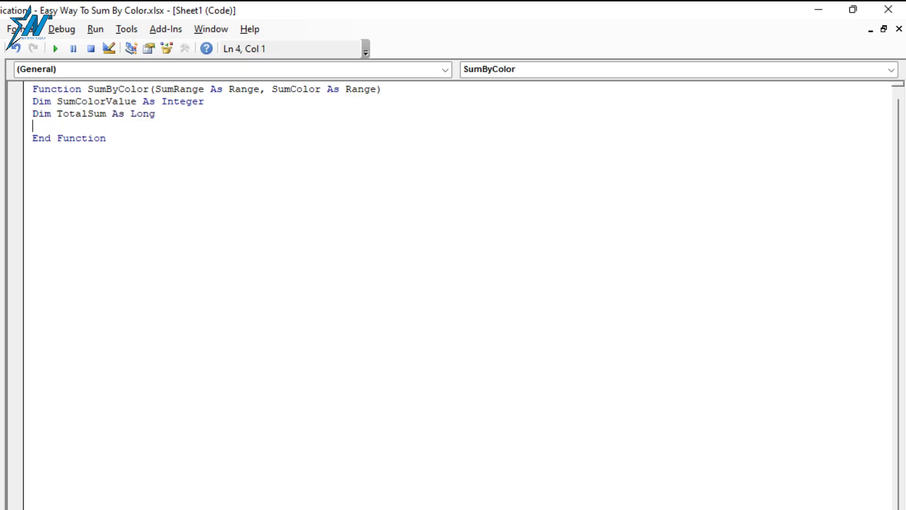
# Assign SumColorValue = SumColor.Interior.ColorIndex and begin the line 'Set rCell = SumRange'
pyautogui.write('Sum')
pyautogui.write('color')
pyautogui.press('BackSpace')
pyautogui.press('BackSpace')
pyautogui.press('BackSpace')
pyautogui.press('BackSpace')
pyautogui.press('BackSpace')
pyautogui.write('Color')
pyautogui.write('Value')
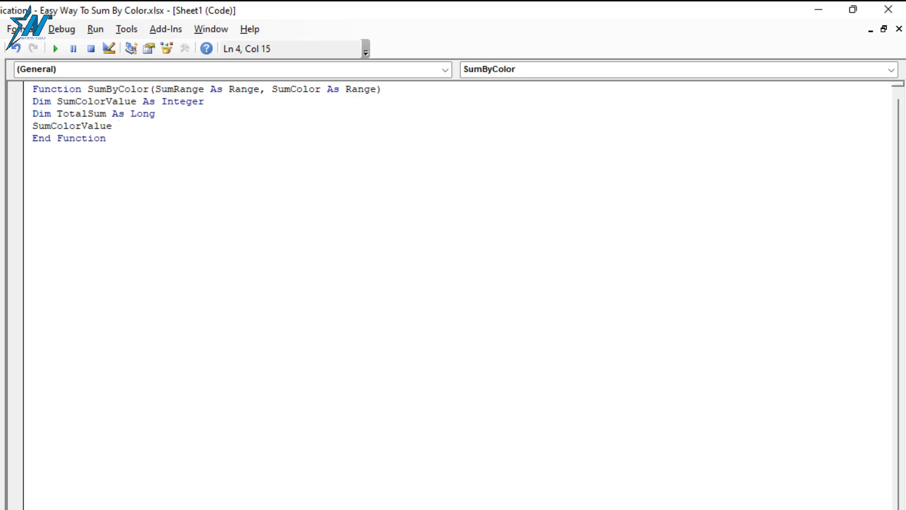
pyautogui.write(' =')
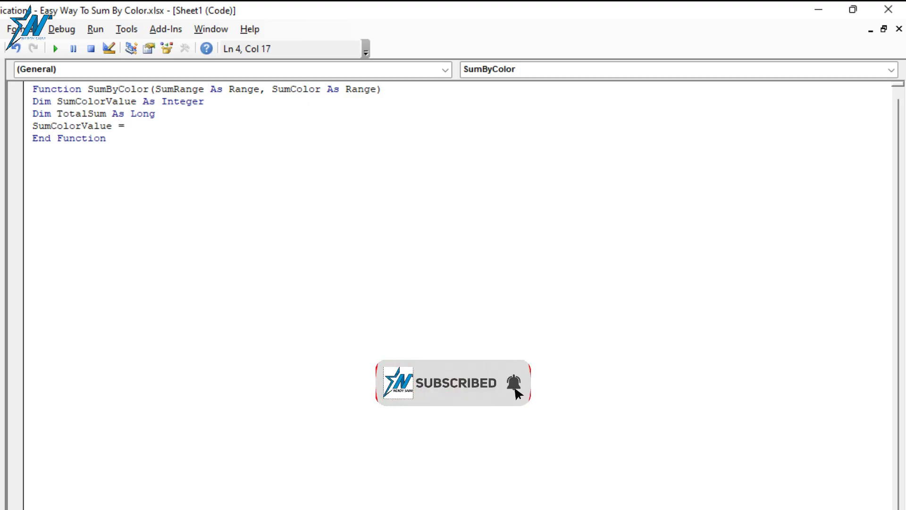
pyautogui.write(' Sumco')
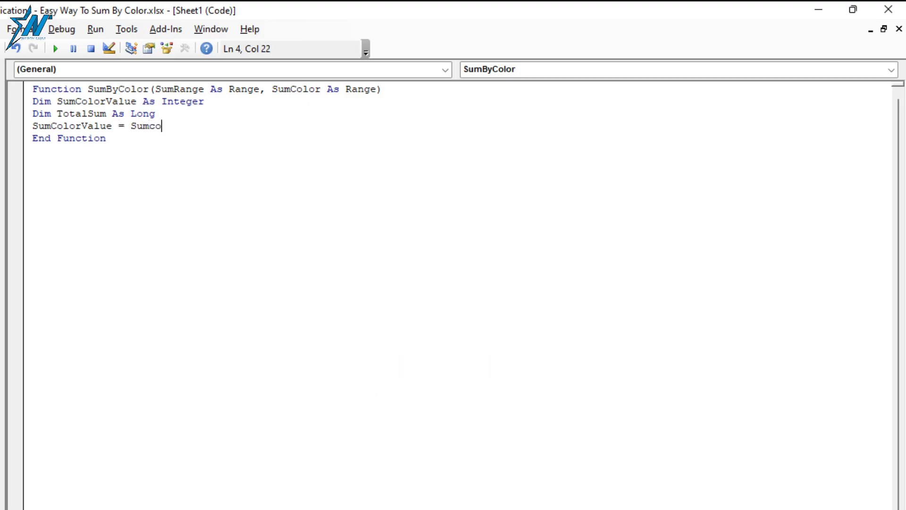
pyautogui.write('lor')
pyautogui.press('BackSpace')
pyautogui.press('BackSpace')
pyautogui.press('BackSpace')
pyautogui.press('BackSpace')
pyautogui.press('BackSpace')
pyautogui.write('Color')
pyautogui.write('.In')
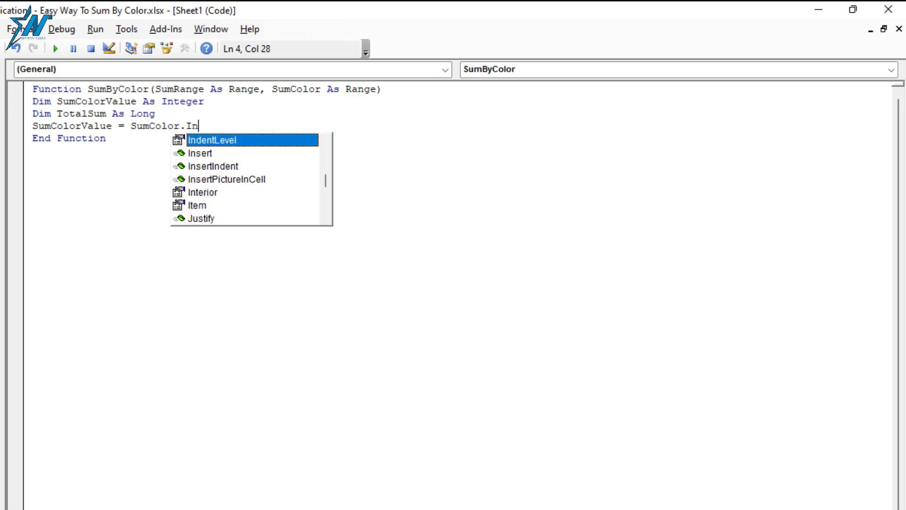
pyautogui.write('t')
pyautogui.press('Tab')
pyautogui.write('.')
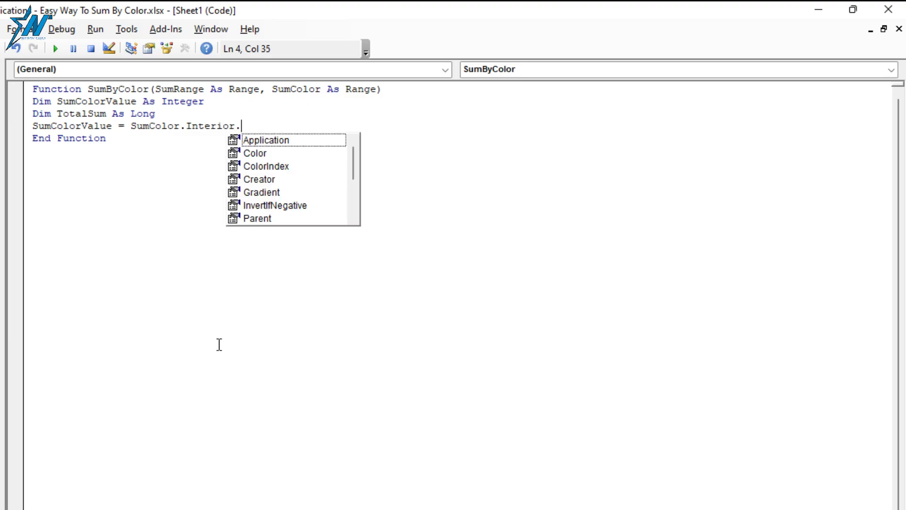
pyautogui.write('Color')
pyautogui.press('Escape')
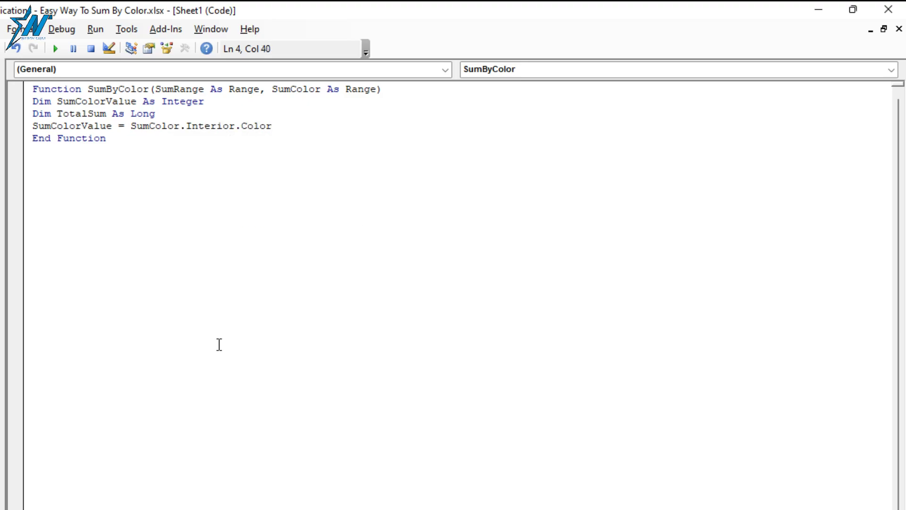
pyautogui.write('Ind')
pyautogui.write('ex')
pyautogui.press('Return')
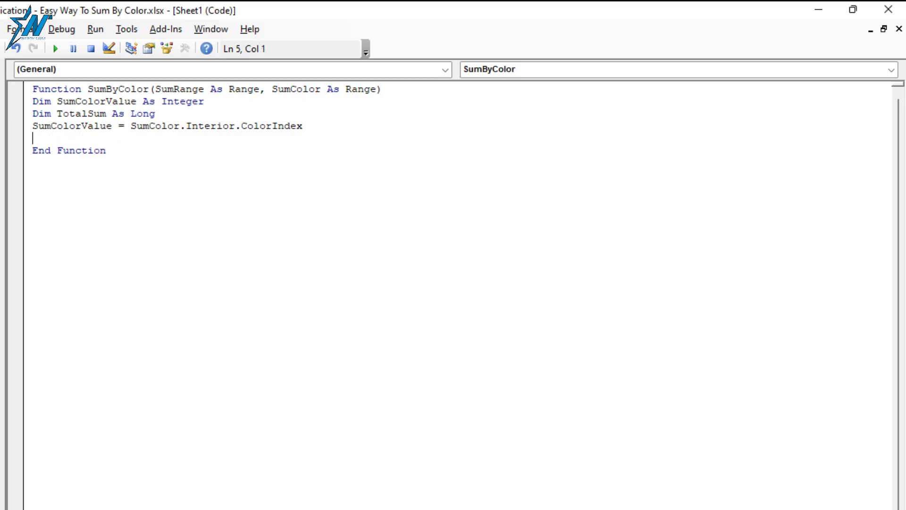
pyautogui.write('Set')
pyautogui.write(' rC')
pyautogui.write('ell')
pyautogui.write(' =')
pyautogui.write(' Sum')
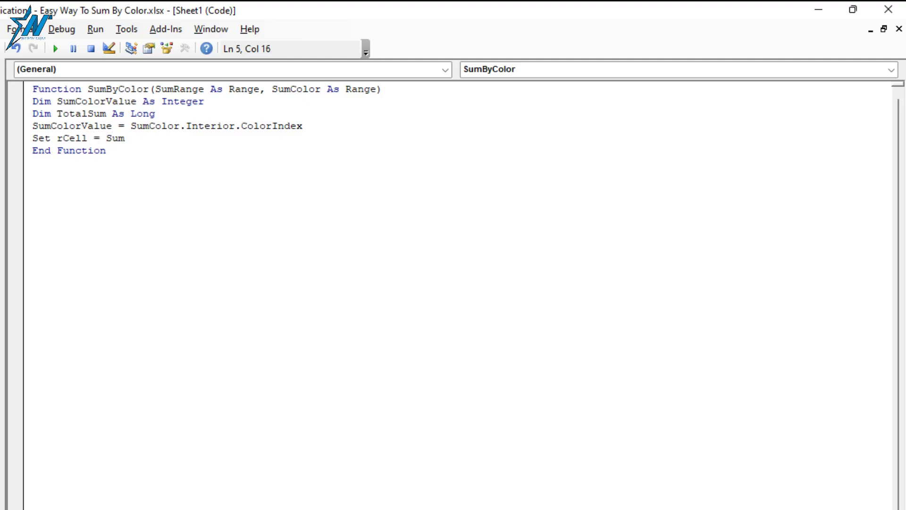
pyautogui.write('Range')
# Add 'For Each rCell In SumRange' and 'If rCell.Interior.ColorIndex = SumColorValue Then'
pyautogui.press('Return')
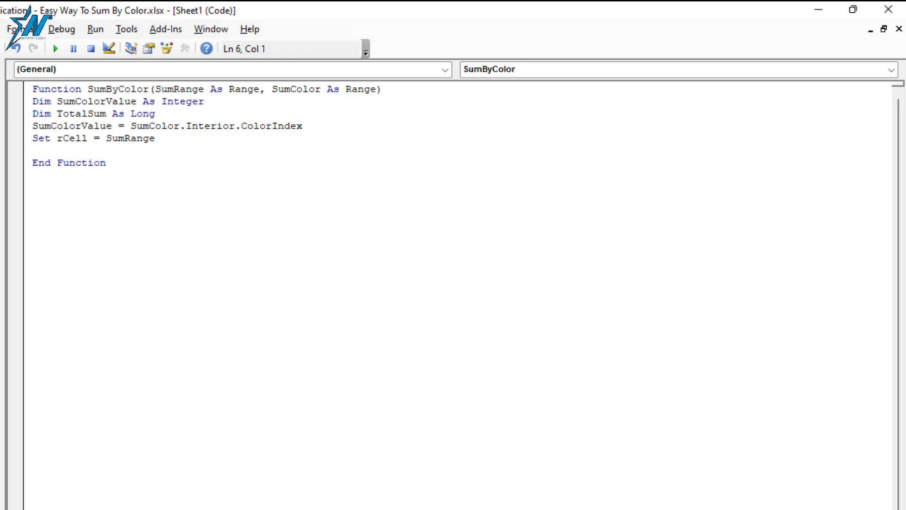
pyautogui.write('For')
pyautogui.write(' Each')
pyautogui.write(' r')
pyautogui.write('Cell')
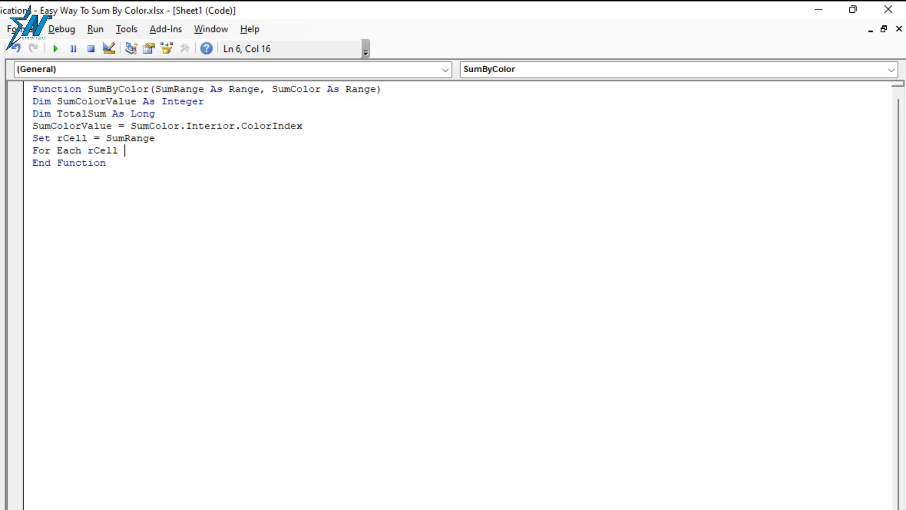
pyautogui.write(' In Sum')
pyautogui.write('Range')
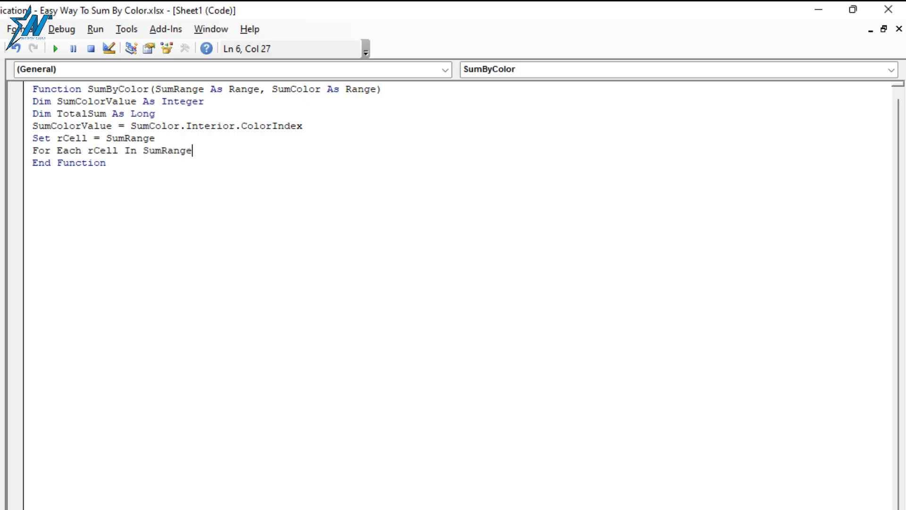
pyautogui.press('Return')
pyautogui.write('If')
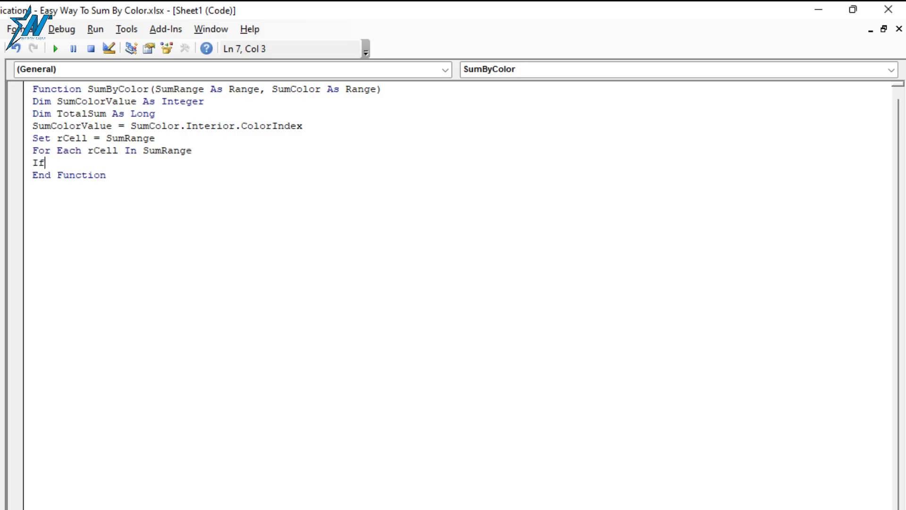
pyautogui.write(' r')
pyautogui.write('Cell')
pyautogui.write('.int')
pyautogui.press('BackSpace')
pyautogui.press('BackSpace')
pyautogui.press('BackSpace')
pyautogui.write('Interio')
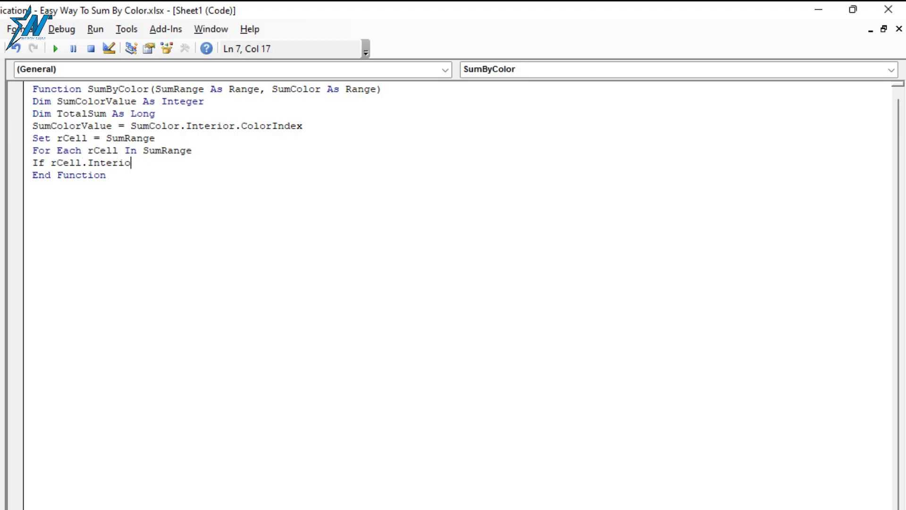
pyautogui.write('r')
pyautogui.write('.Col')
pyautogui.write('or')
pyautogui.write('Inde')
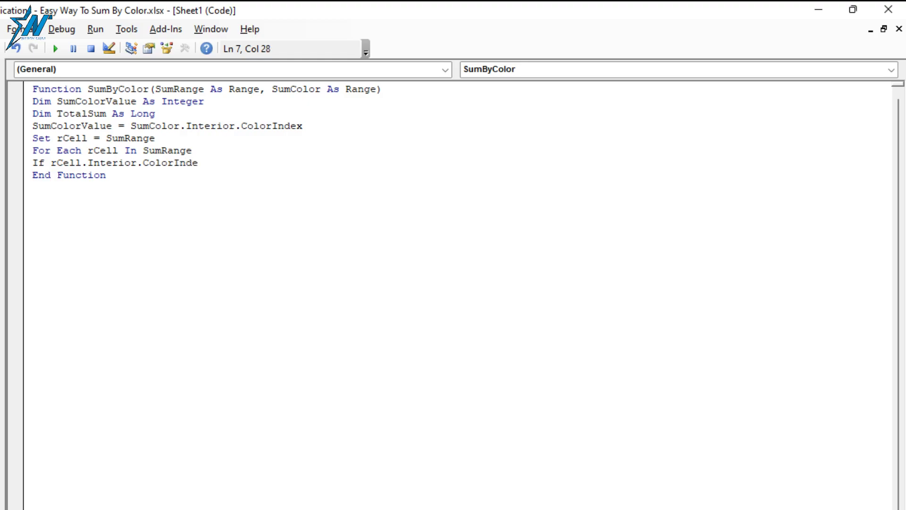
pyautogui.write('x = SumColorValue')
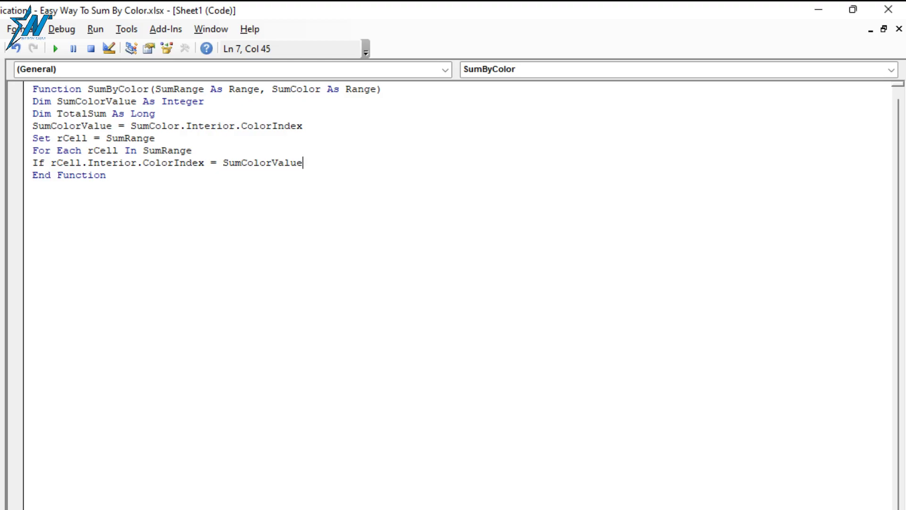
pyautogui.write(' Then')
# Add 'TotalSum = TotalSum + rCell.Value', 'End If', 'Next rCell' and 'SumByColor = TotalSum'
pyautogui.press('Return')
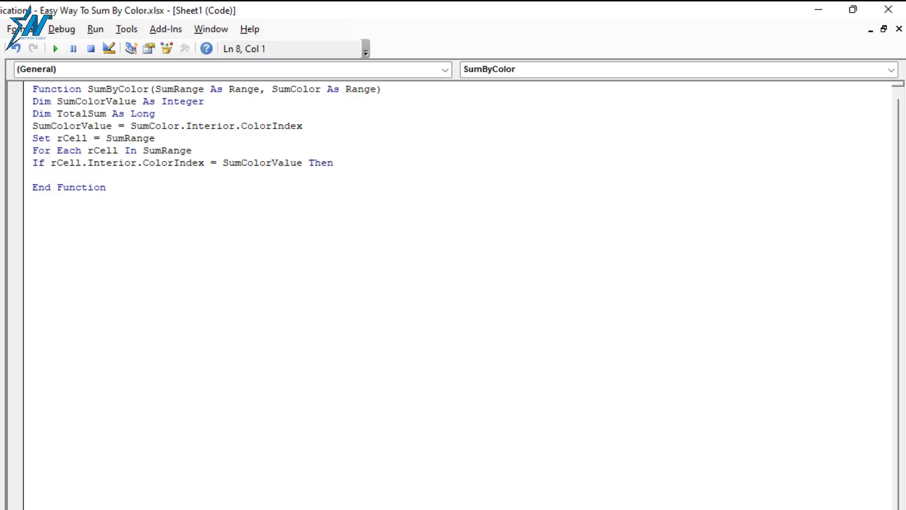
pyautogui.write('TotalSum = Total')
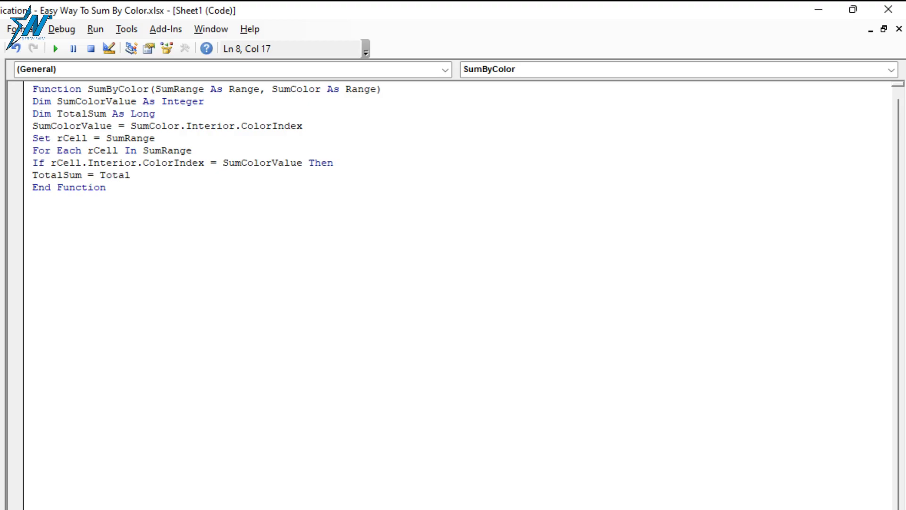
pyautogui.write('Sum')
pyautogui.write(' + ')
pyautogui.write('r')
pyautogui.write('Cell')
pyautogui.write('.Value')
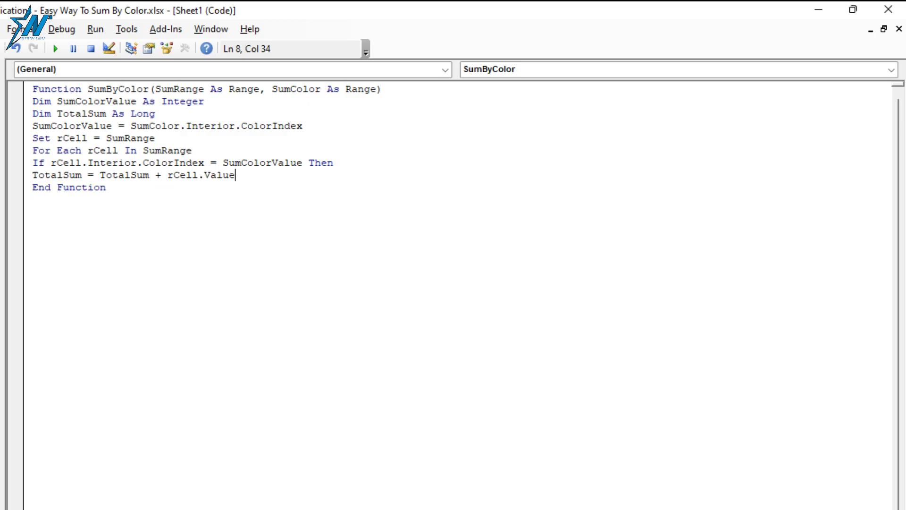
pyautogui.press('Return')
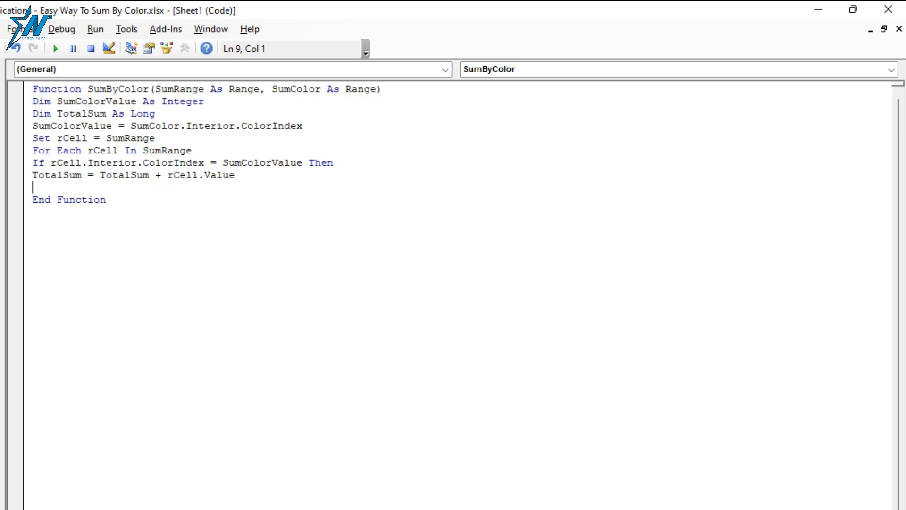
pyautogui.write('End I')
pyautogui.write('f')
pyautogui.press('Return')
pyautogui.write('Ne')
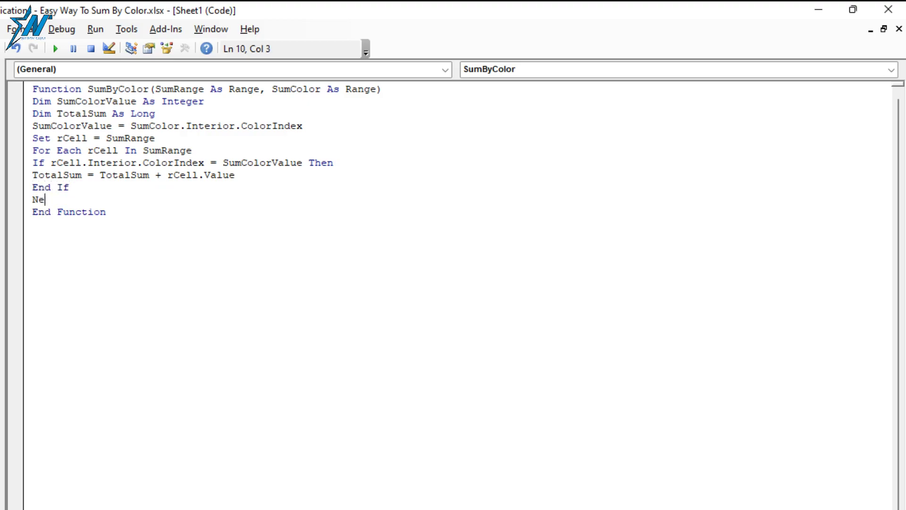
pyautogui.write('xt')
pyautogui.write(' rCell')
pyautogui.press('Return')
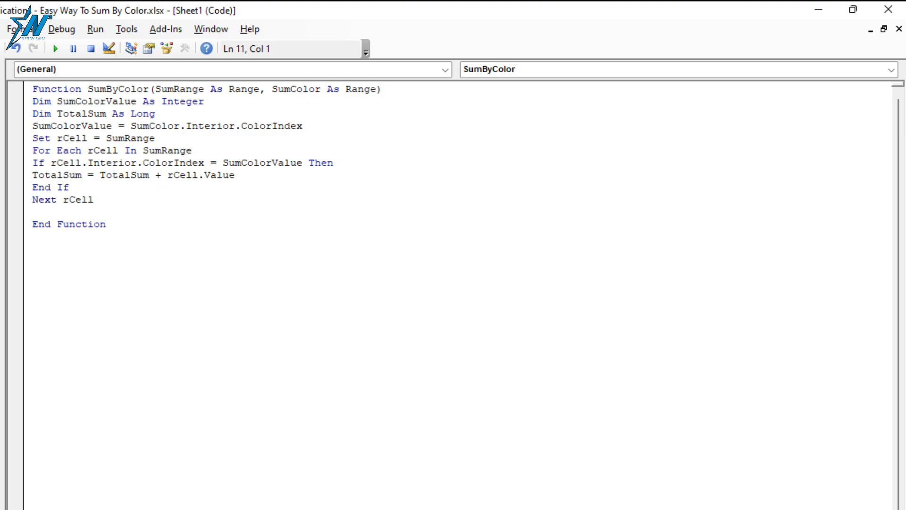
pyautogui.write('Sum')
pyautogui.write('By')
pyautogui.write('Color')
pyautogui.write(' =')
pyautogui.write(' Total')
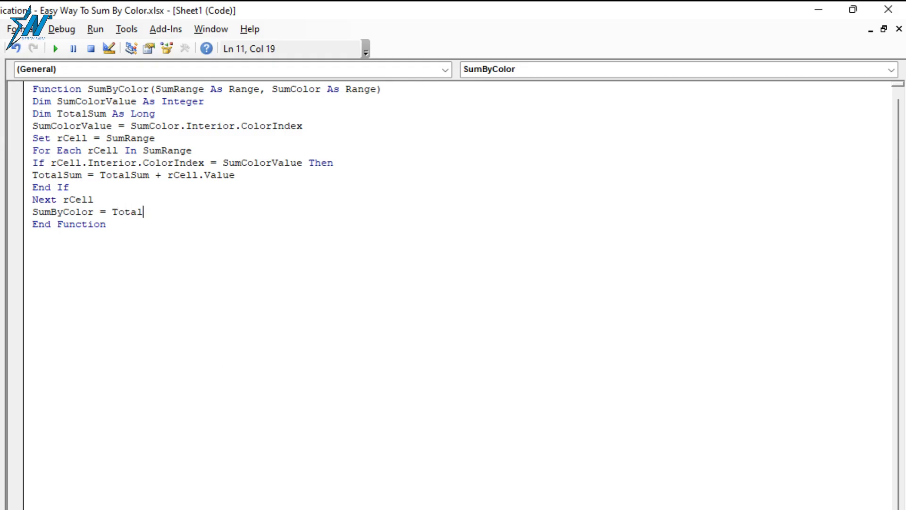
pyautogui.write('Sum')
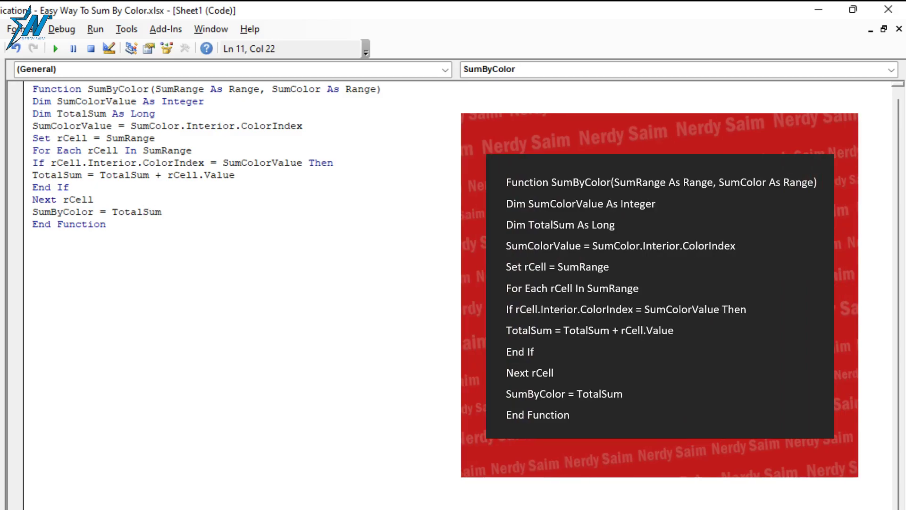
# Leave the VBA editor and return to the workbook
pyautogui.hotkey('ctrl', 'a')
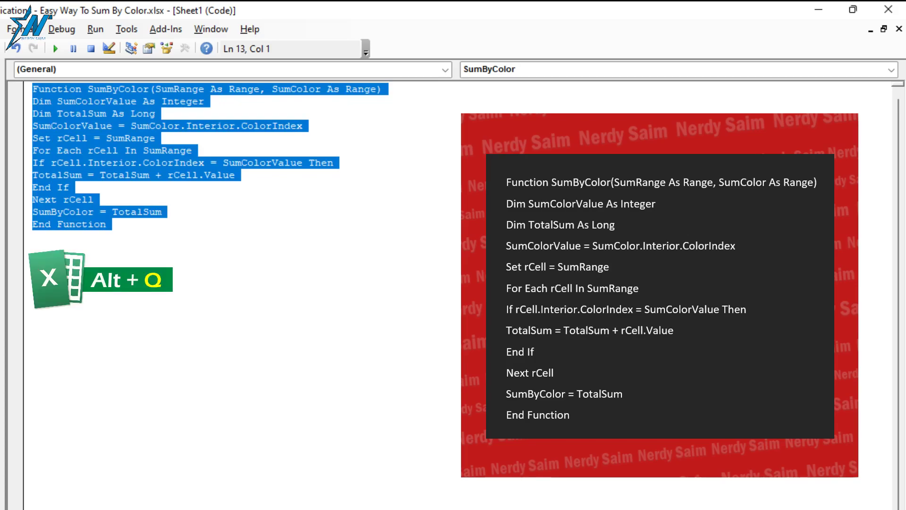
pyautogui.click(33, 236)
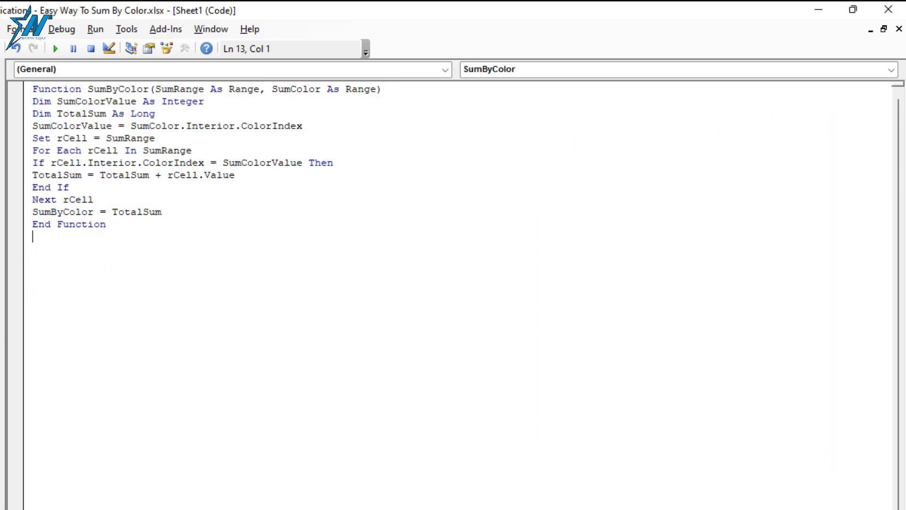
pyautogui.hotkey('alt', 'q')
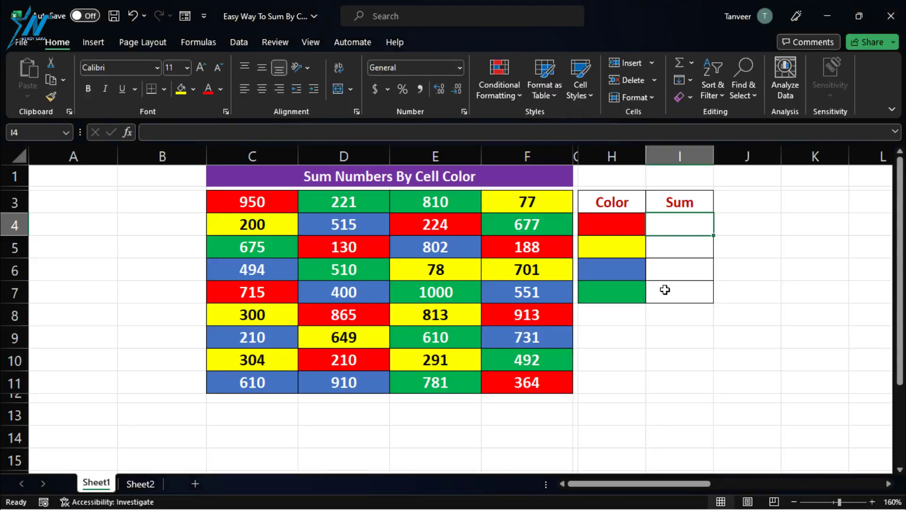
# Enter =SumByColor($C$3:$F$11,H4) in I4 to total the red cells, giving 4559
pyautogui.write('=sumb')
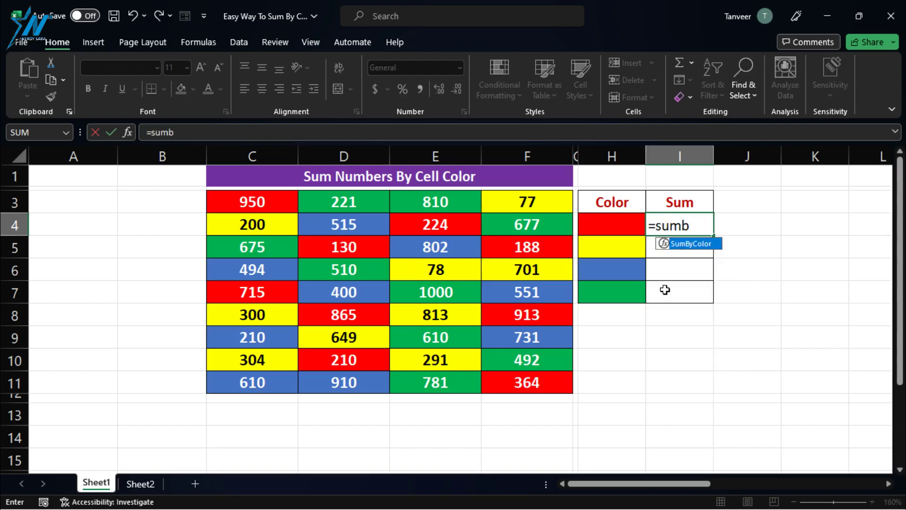
pyautogui.press('Tab')
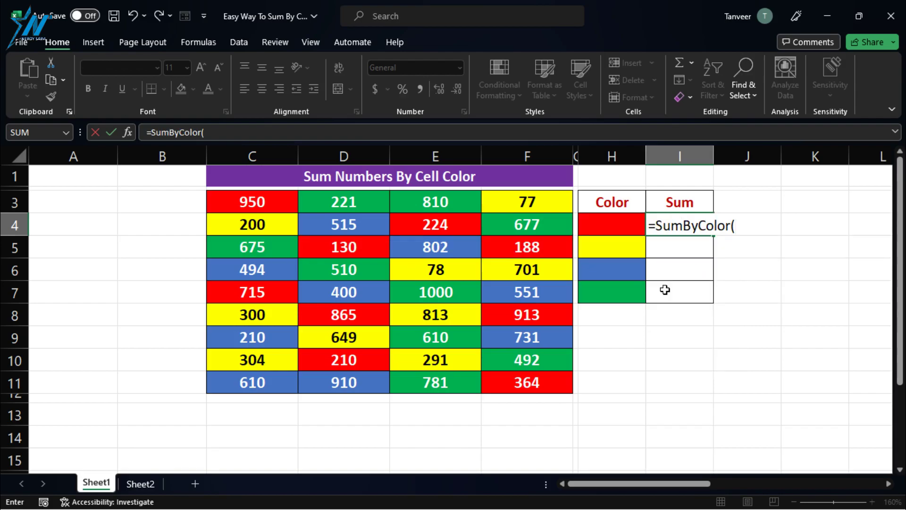
pyautogui.moveTo(266, 202)
pyautogui.mouseDown()
pyautogui.moveTo(540, 370)
pyautogui.moveTo(542, 383)
pyautogui.mouseUp()
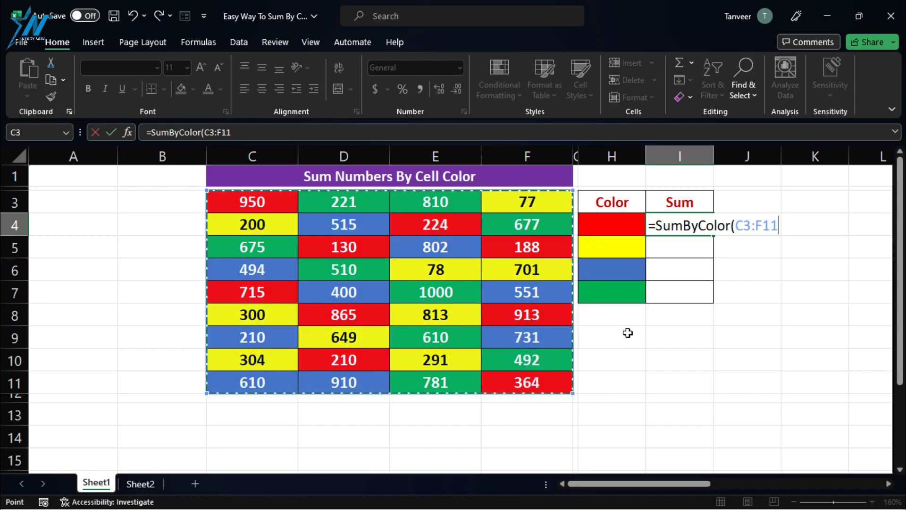
pyautogui.press('F4')
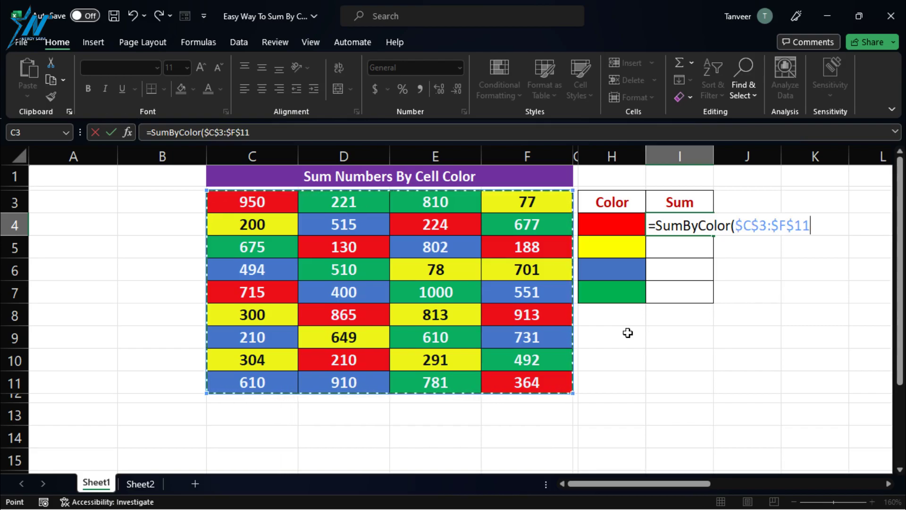
pyautogui.write(',')
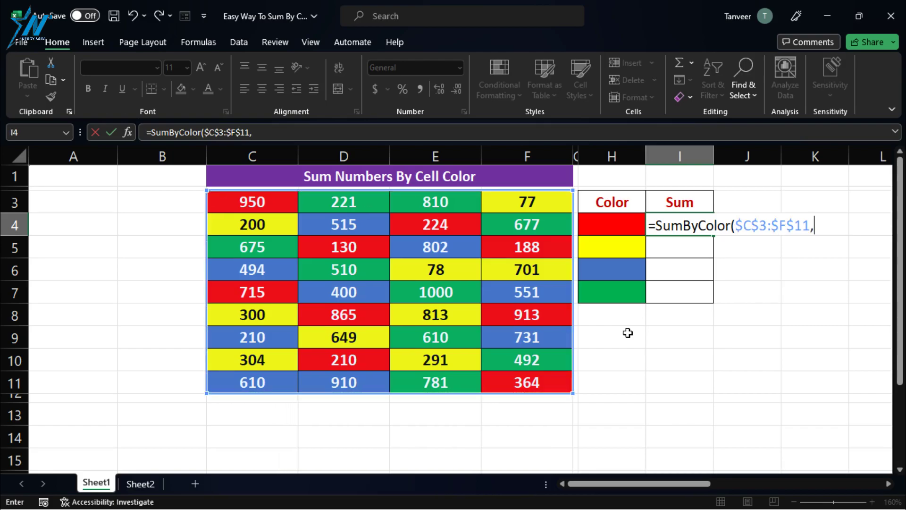
pyautogui.click(604, 225)
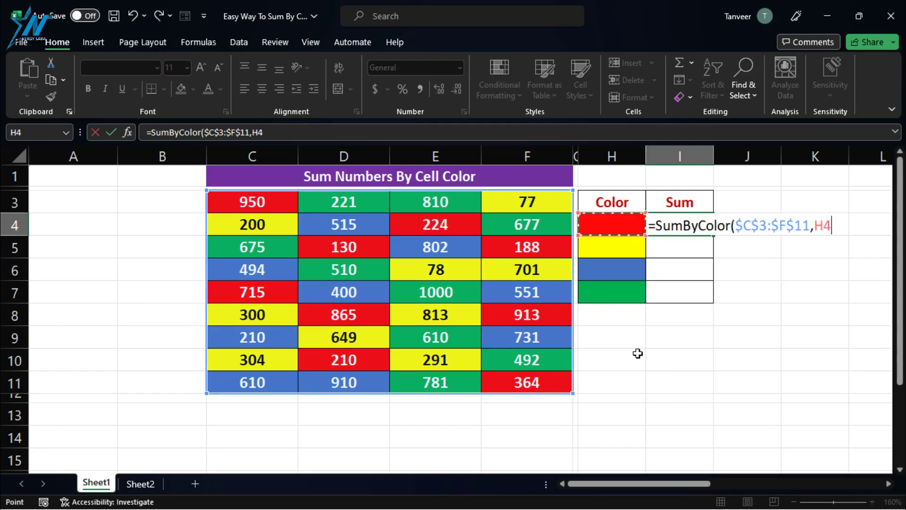
pyautogui.write(')')
pyautogui.press('Return')
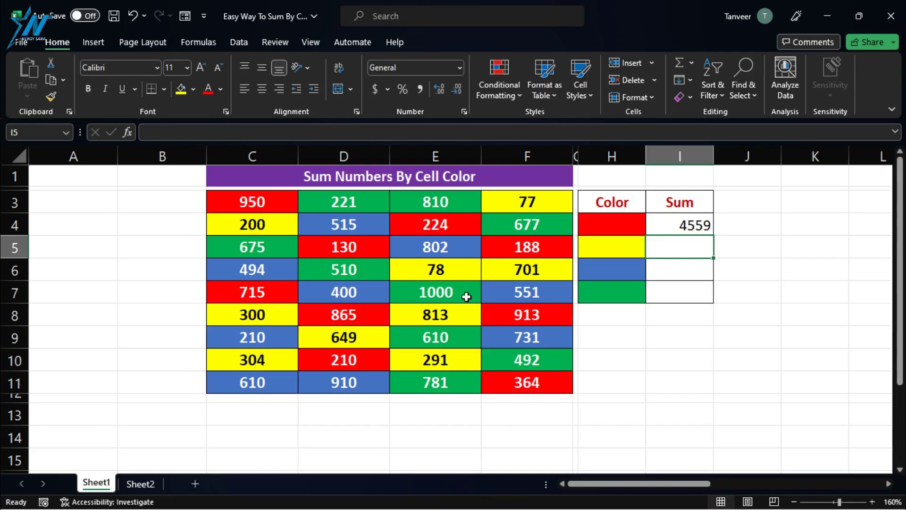
# Copy I4's formula down to I7, giving 3413 for yellow, 5223 for blue and 5776 for green
pyautogui.click(703, 226)
pyautogui.moveTo(716, 235); pyautogui.dragTo(714, 301)
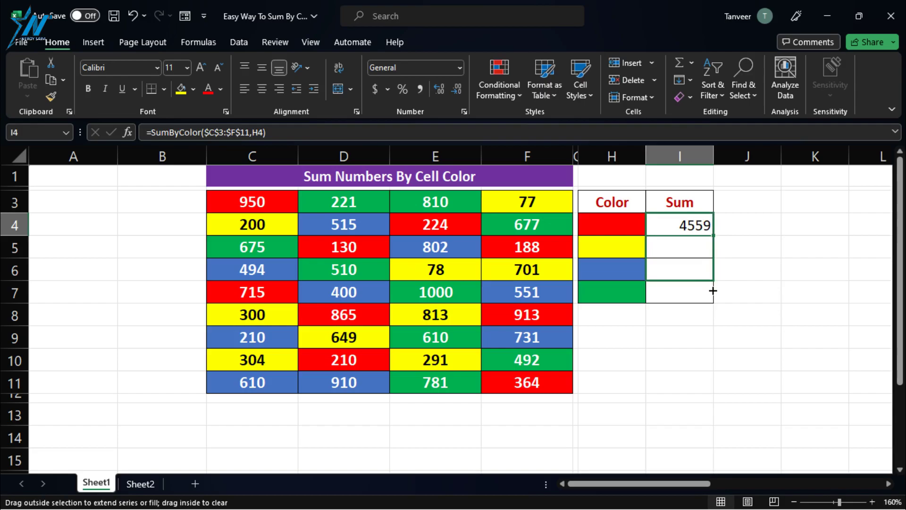
pyautogui.click(705, 333)
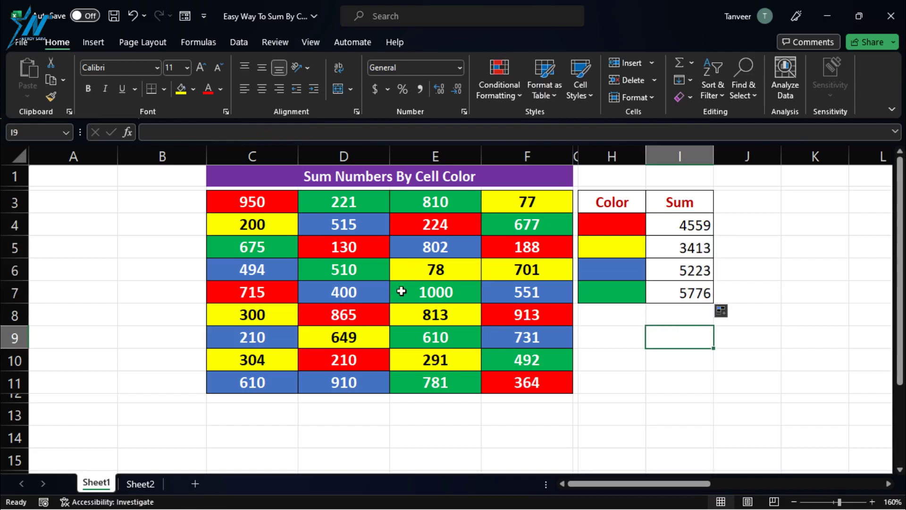